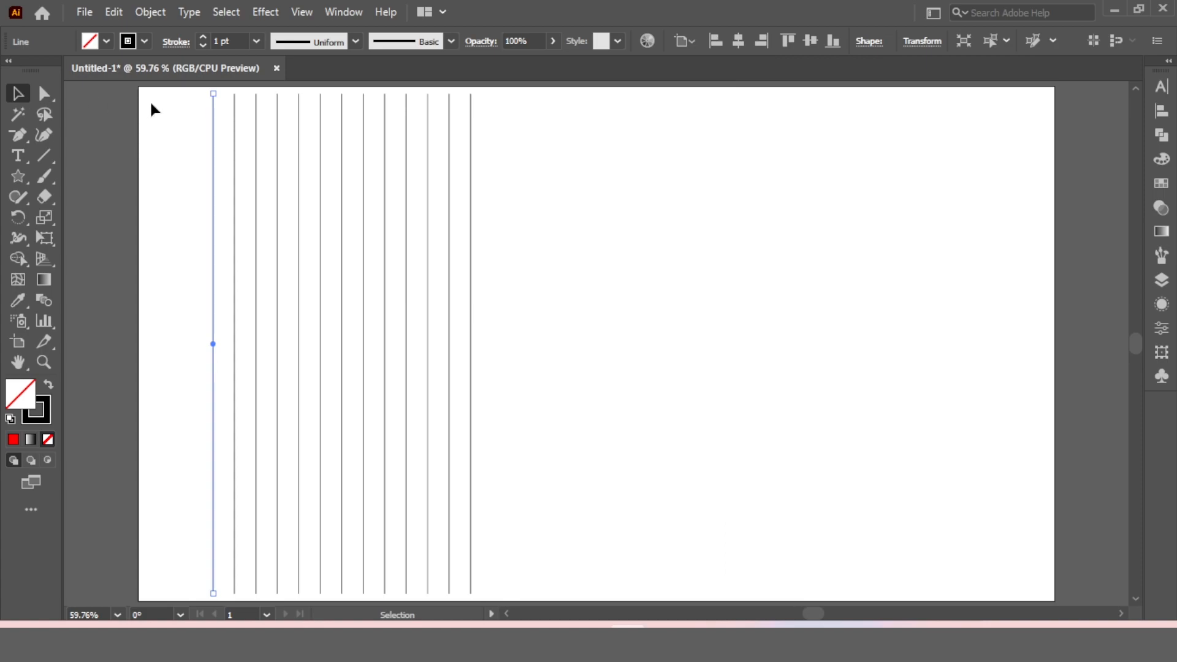
Step: Expand the appearance of the vertical lines and center the resulting group horizontally on the artboard
click(145, 12)
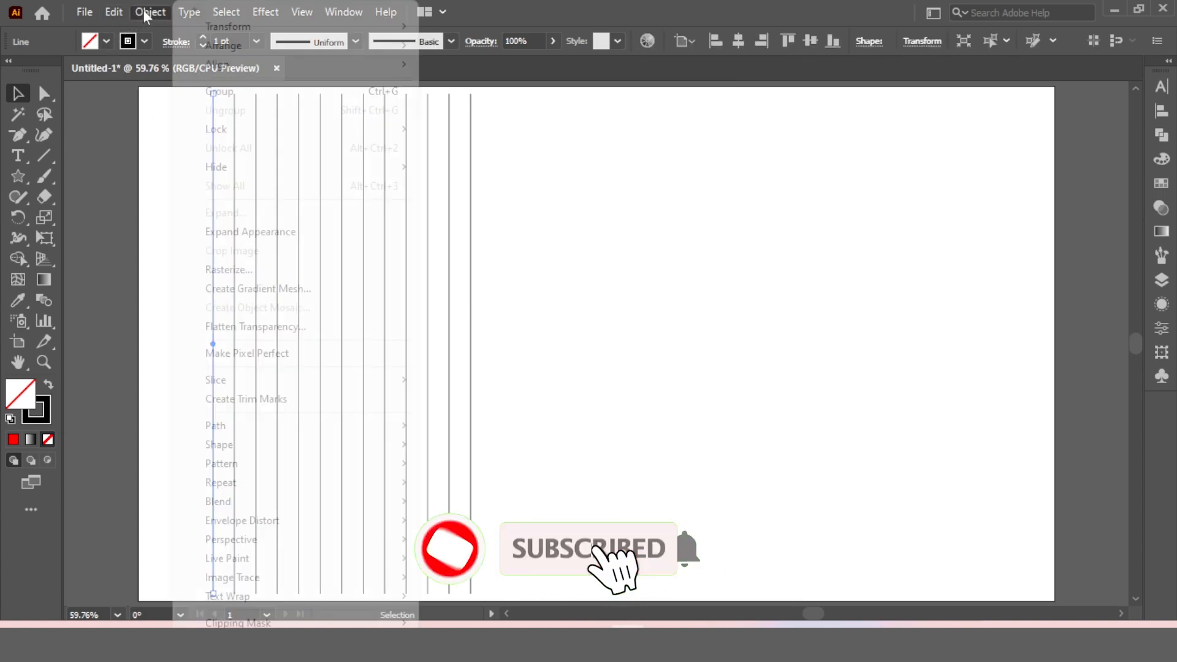
click(281, 232)
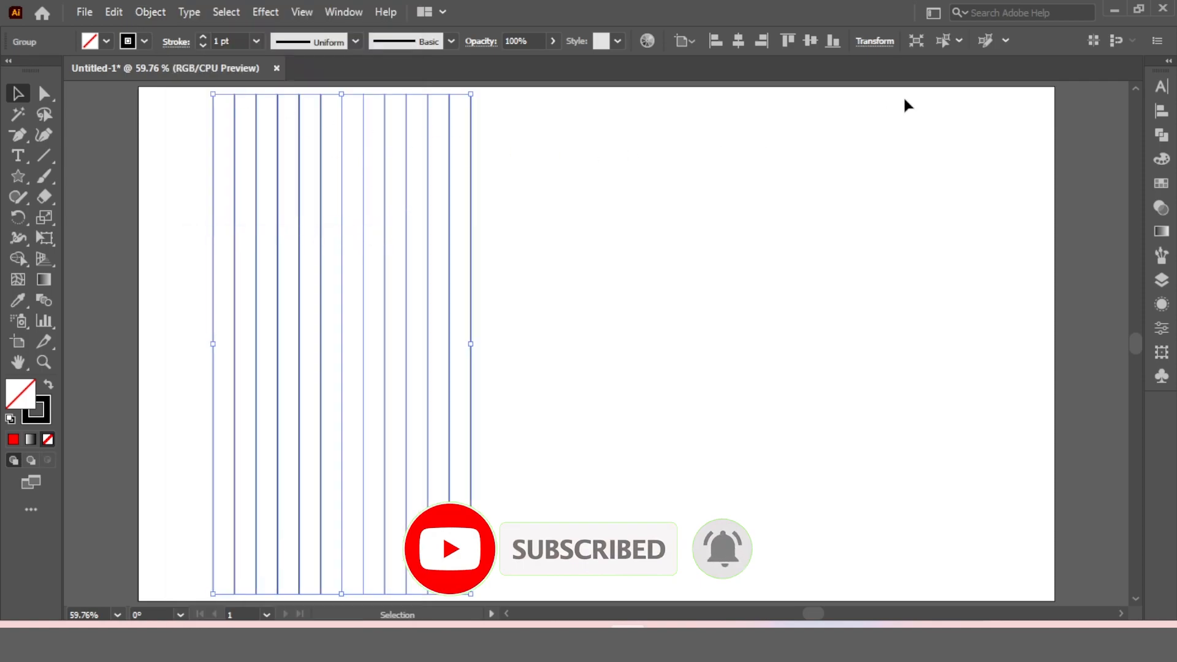
click(738, 41)
click(809, 157)
Step: Create a copy of the vertical line group rotated by 60°
click(536, 153)
right_click(536, 154)
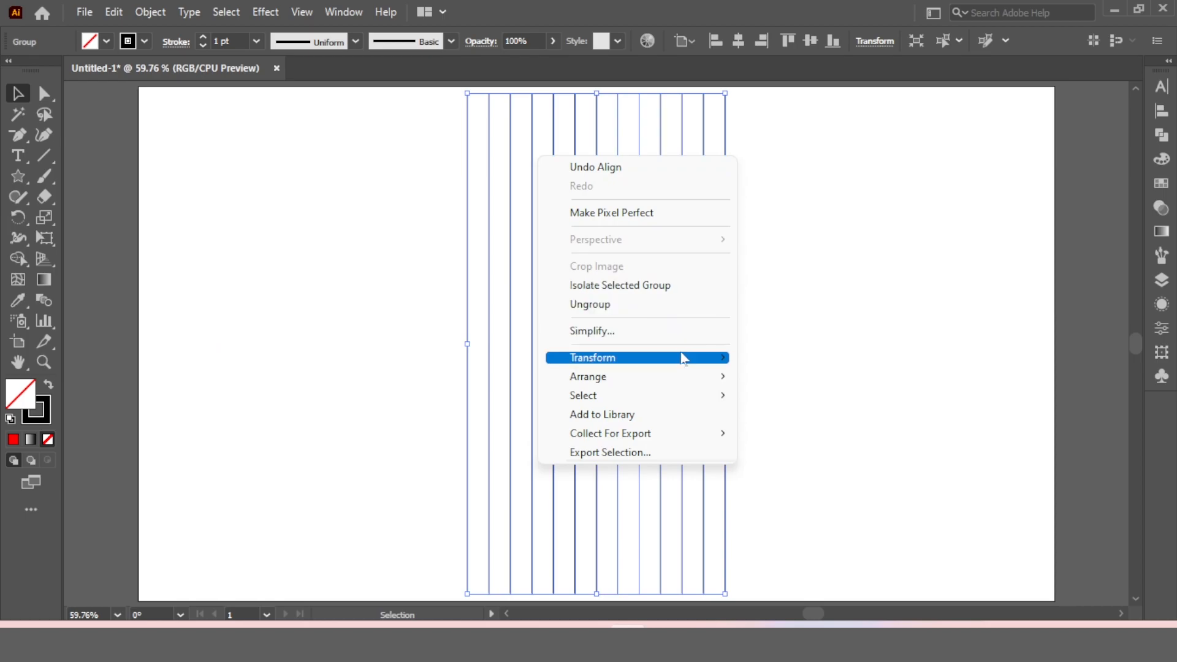
mouse_move(682, 357)
click(801, 403)
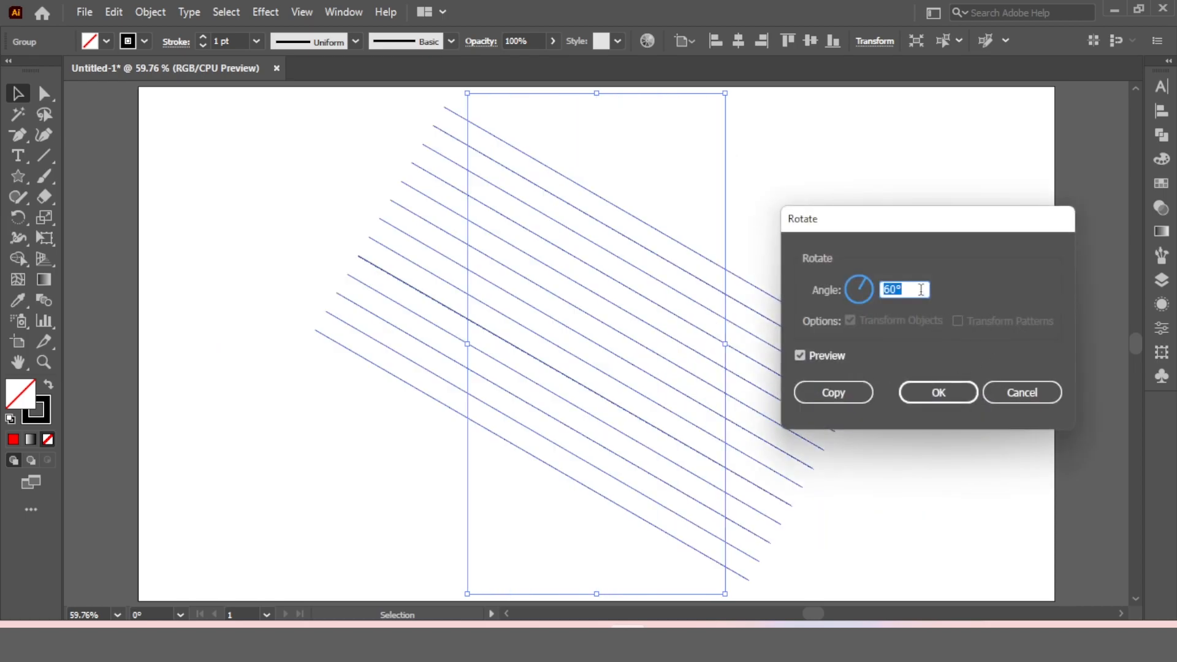
click(840, 395)
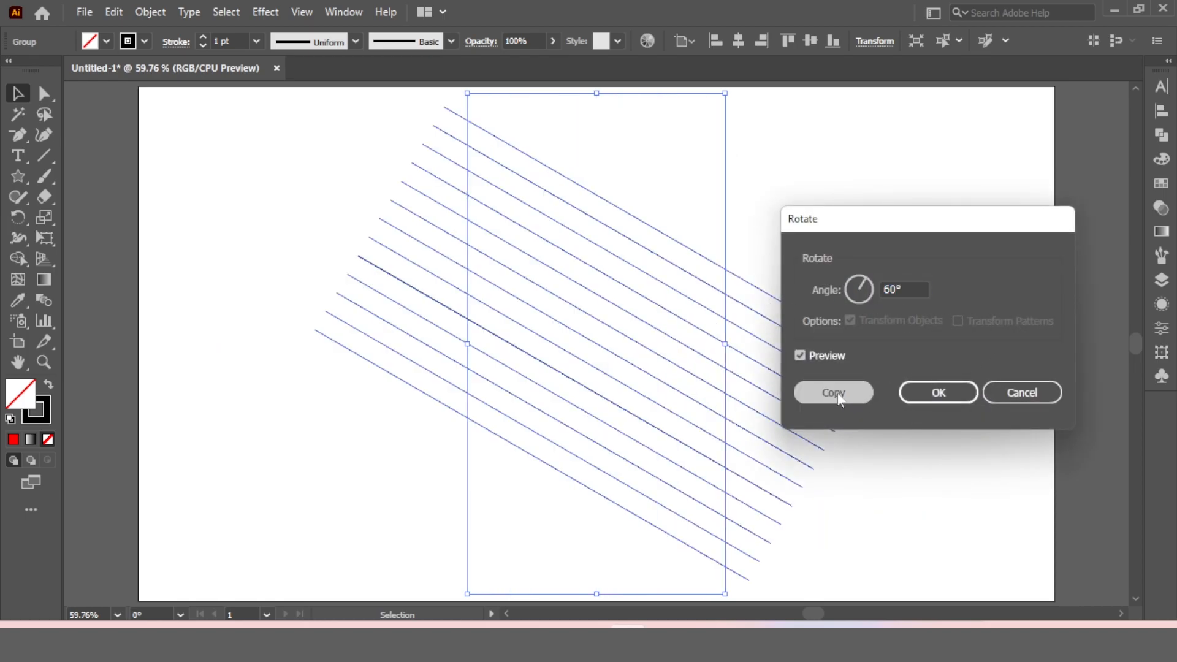
drag(926, 221, 808, 349)
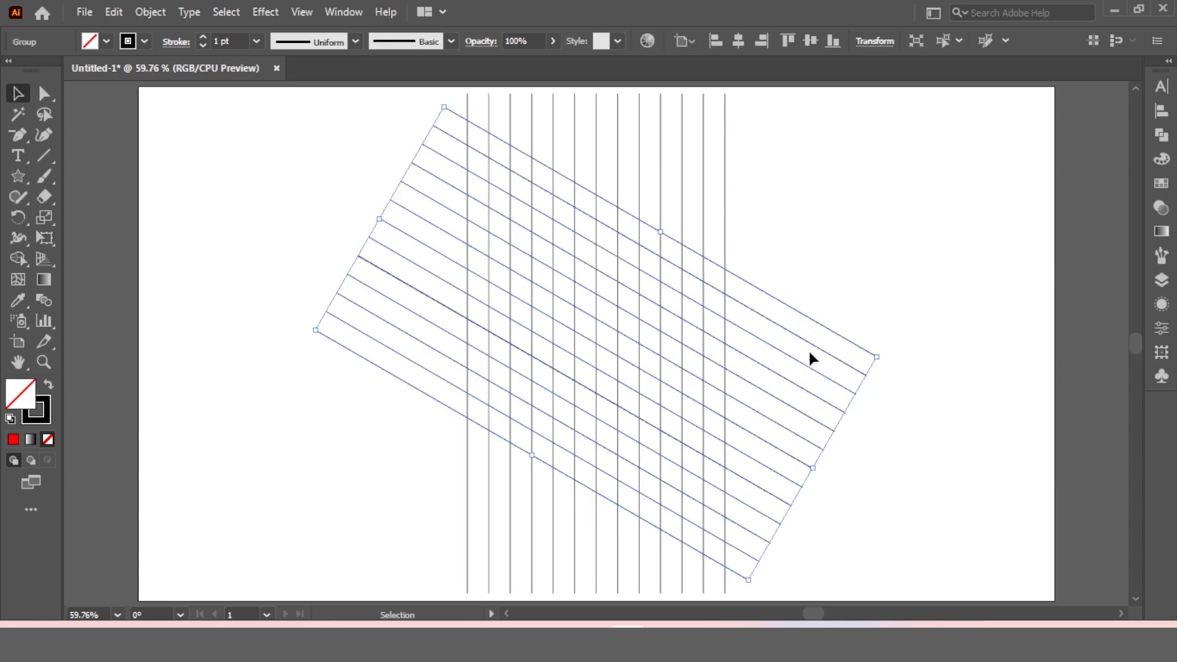
Step: Reflect a copy of the rotated line group across the vertical axis to complete the isometric grid
right_click(810, 351)
mouse_move(908, 246)
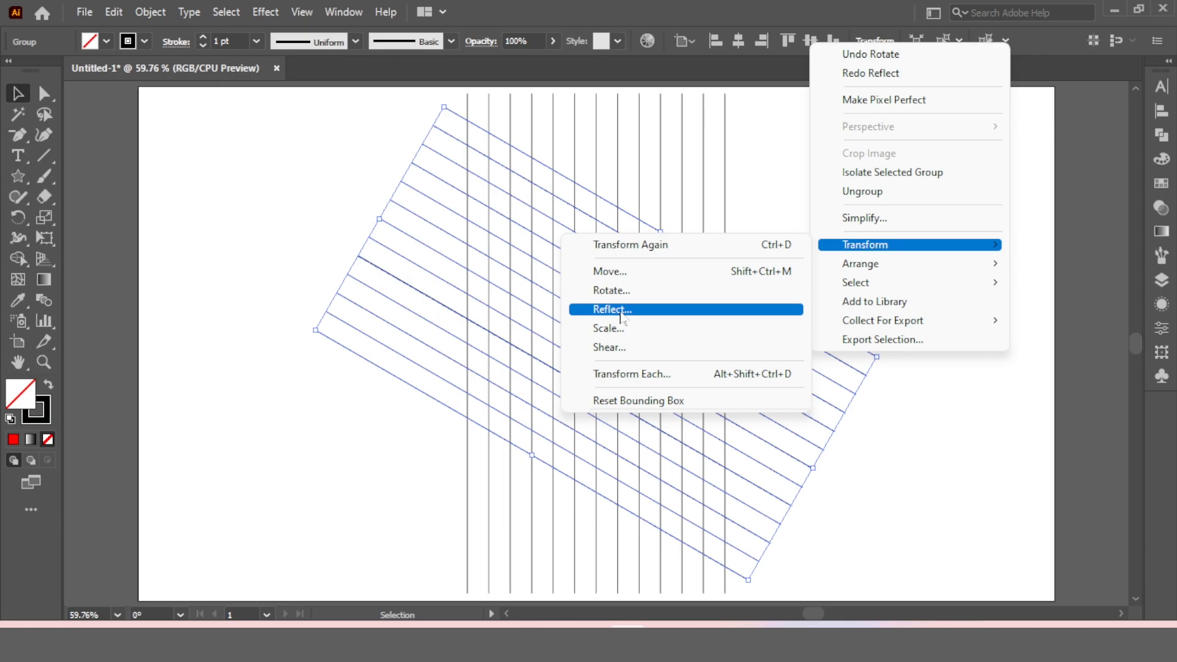
click(622, 313)
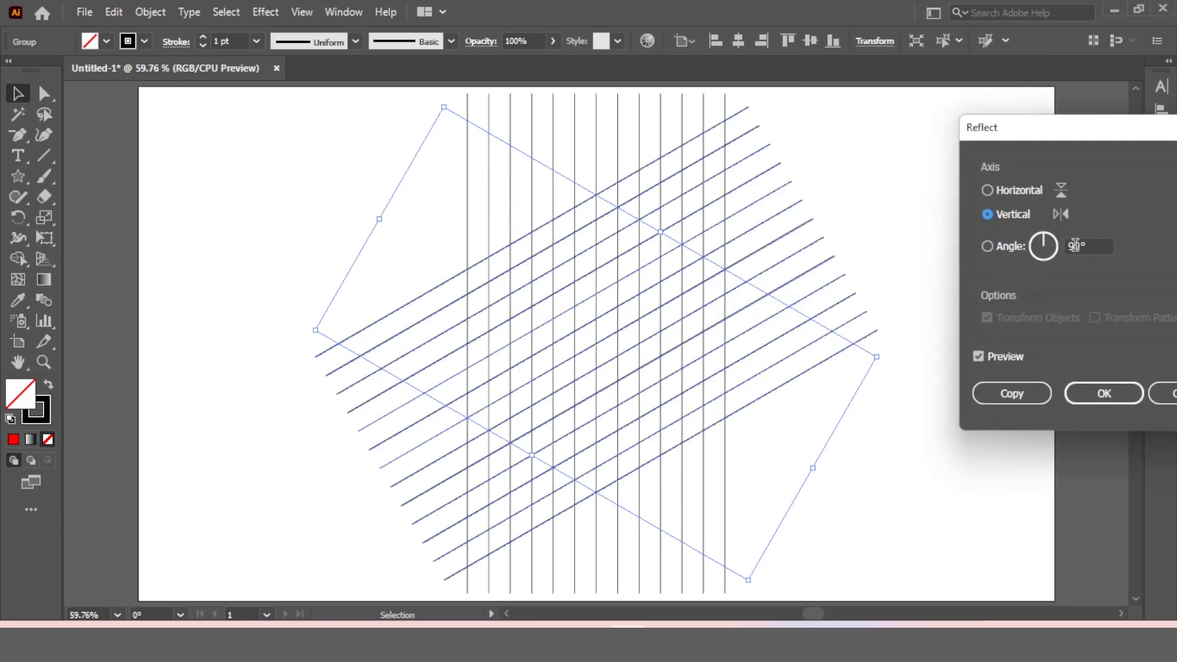
click(1097, 250)
click(988, 216)
click(1018, 395)
drag(843, 131, 374, 427)
click(840, 192)
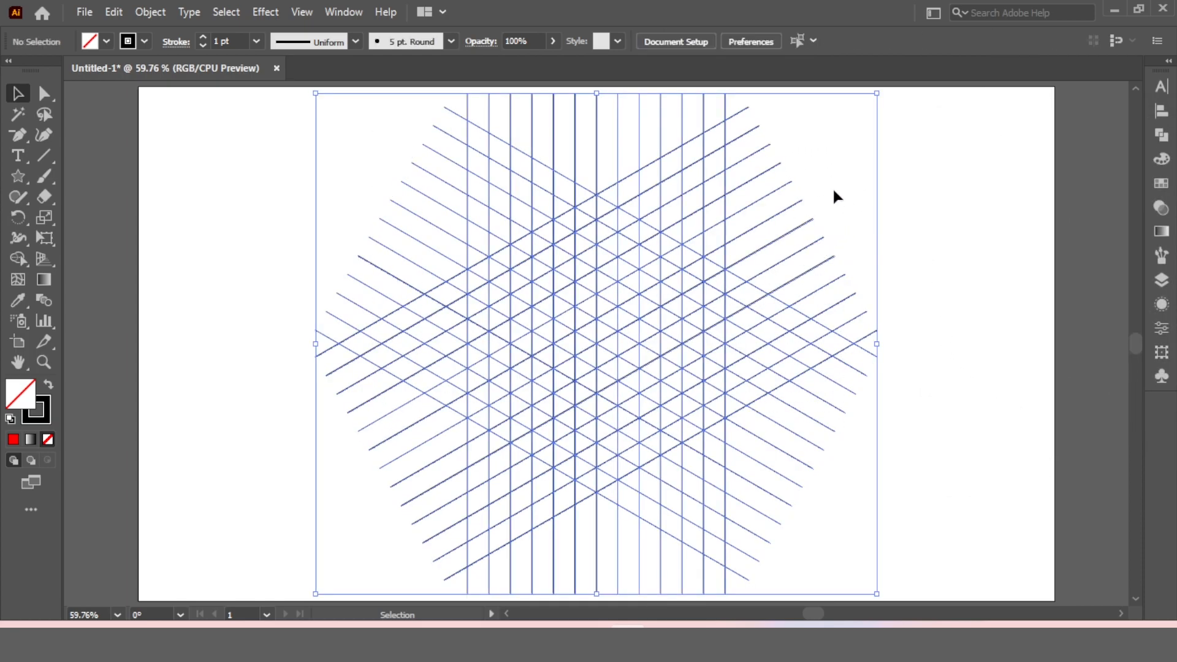
Step: Draw an upright triangle outward from the grid's center intersection with the Star tool
drag(21, 179, 83, 261)
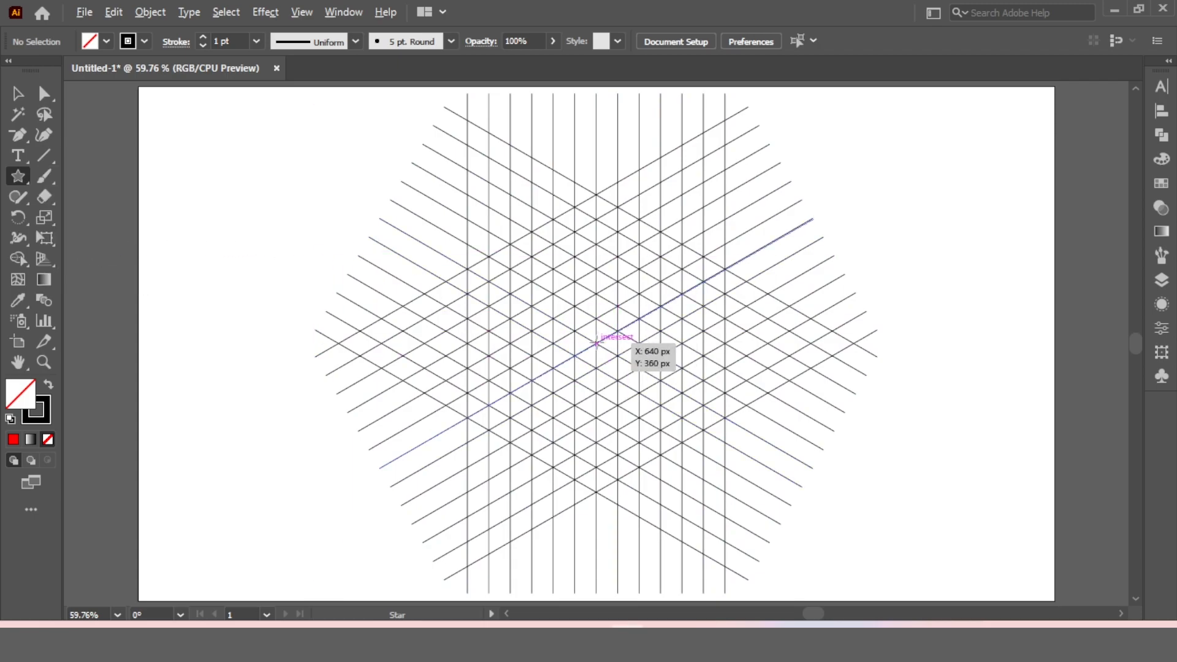
drag(596, 343, 613, 467)
click(17, 93)
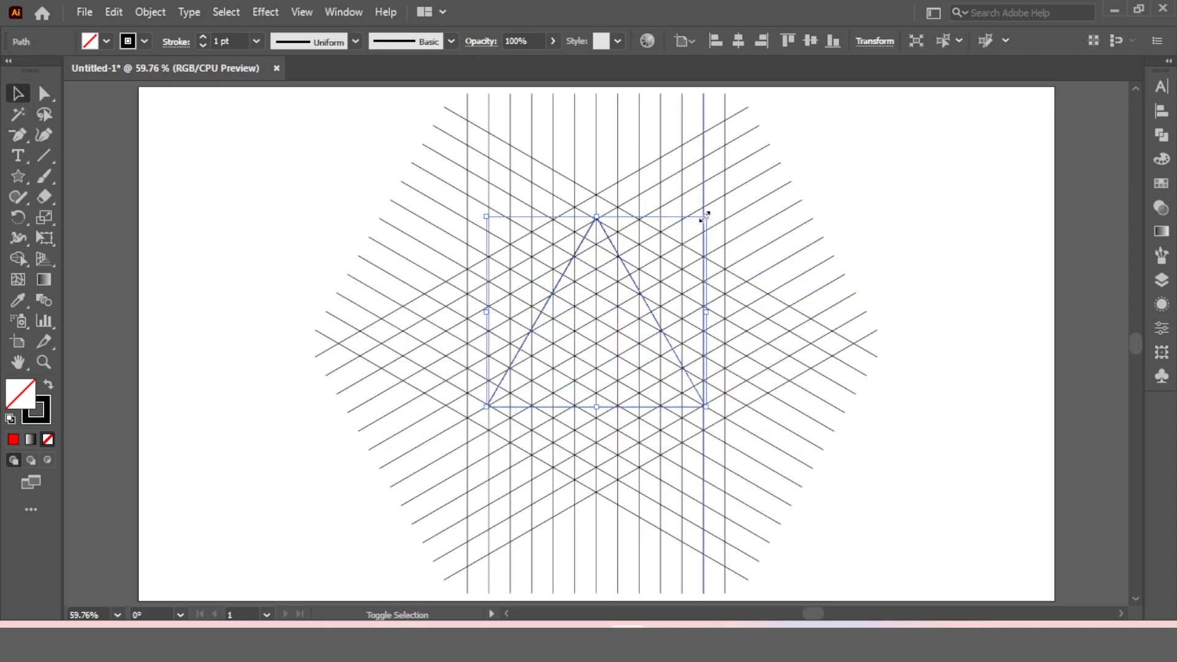
Step: Rotate the triangle so it points right and center it vertically on the artboard
drag(714, 216, 745, 390)
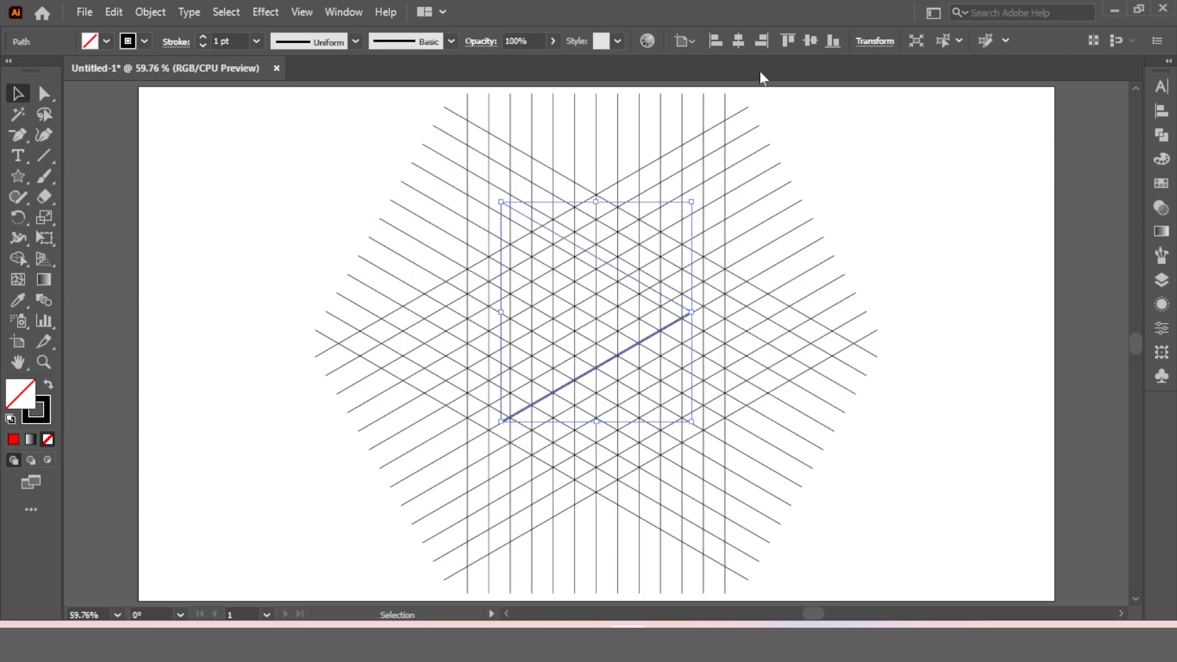
click(805, 43)
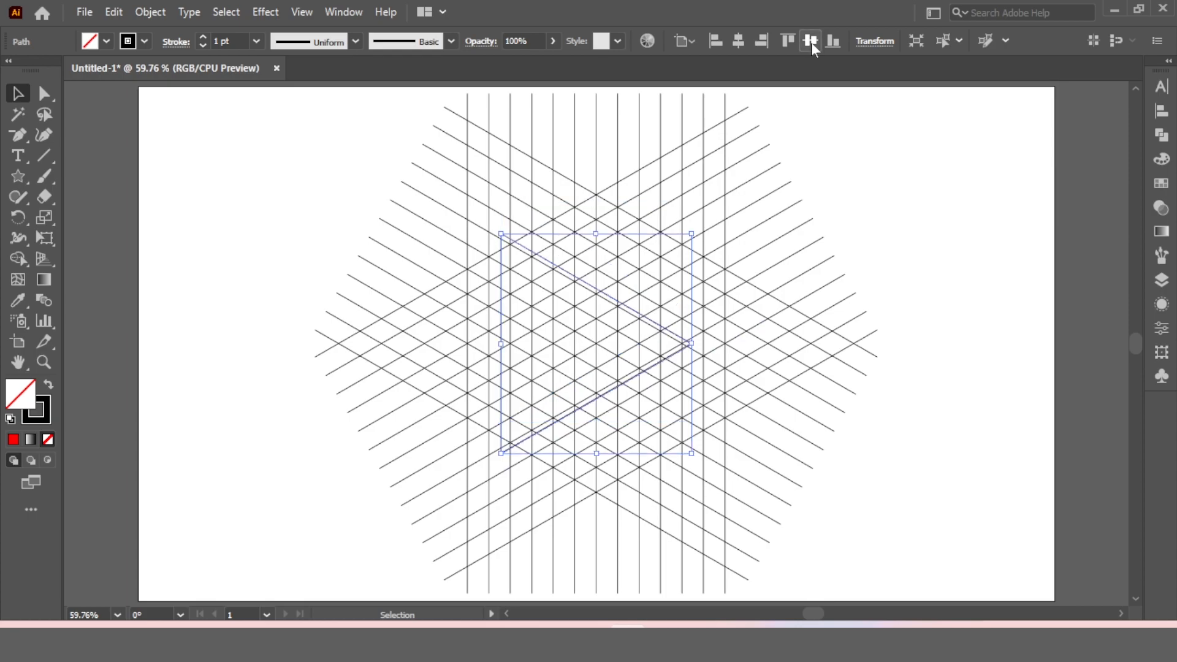
click(850, 244)
Step: Enlarge the triangle proportionally from its center until its sides and corners line up with the grid lines
scroll(675, 354, up, 1)
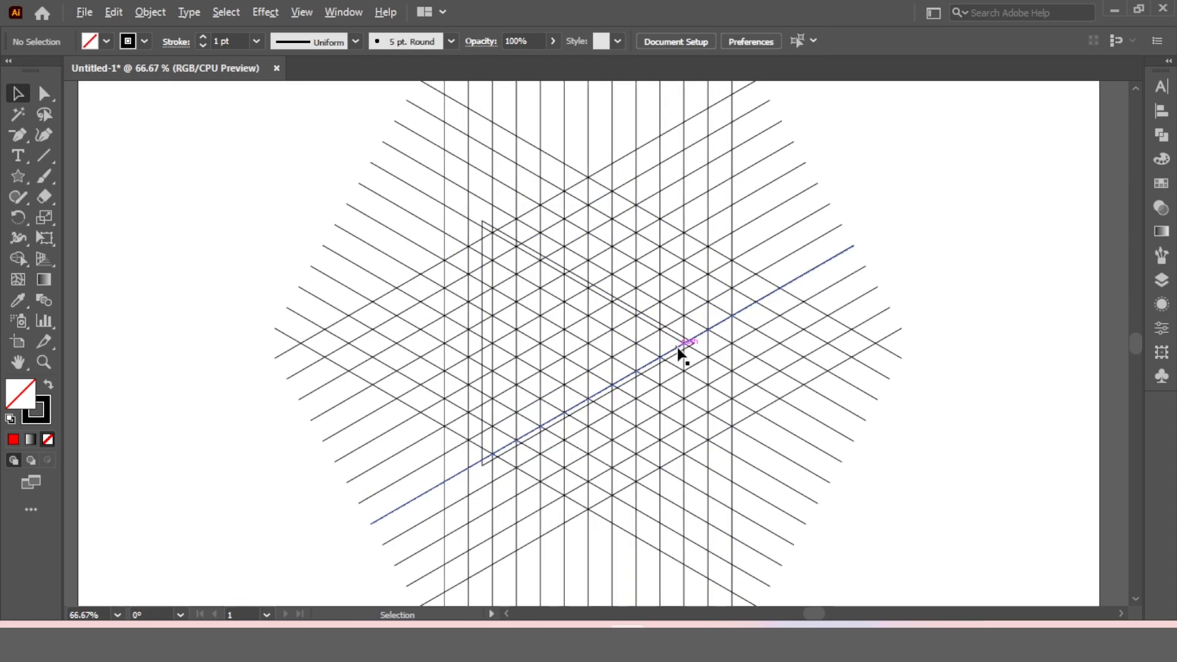
scroll(678, 355, up, 1)
click(698, 341)
drag(701, 340, 759, 365)
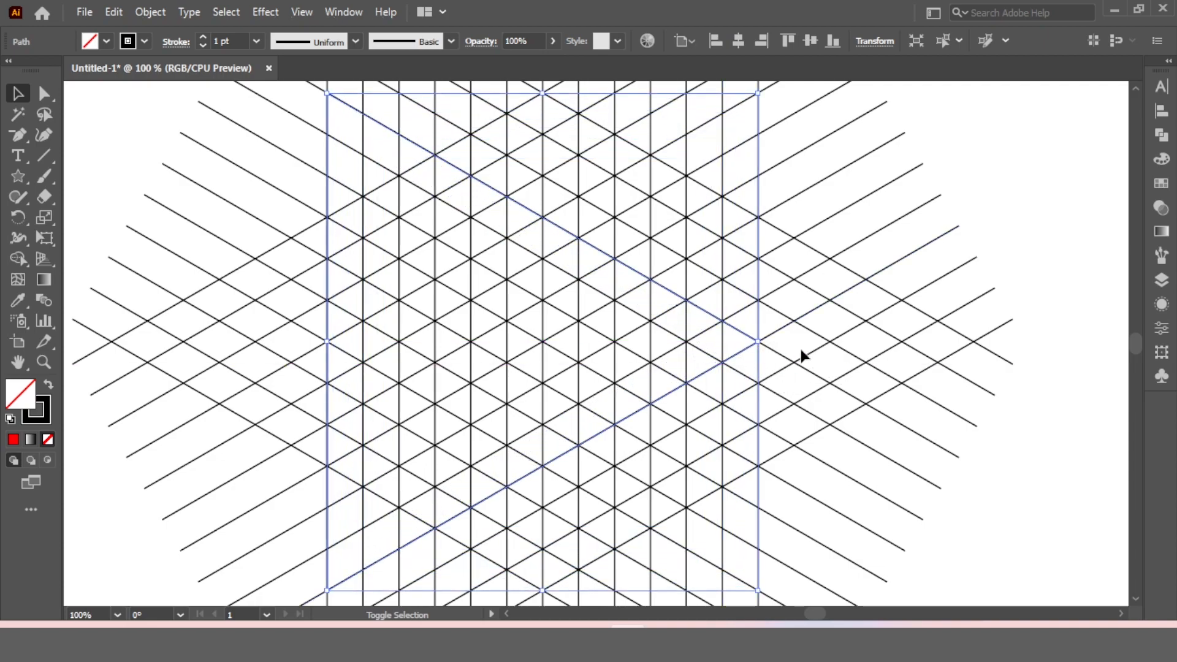
Step: Set the triangle's stroke weight to 4 pt and lock the triangle
click(258, 42)
click(279, 174)
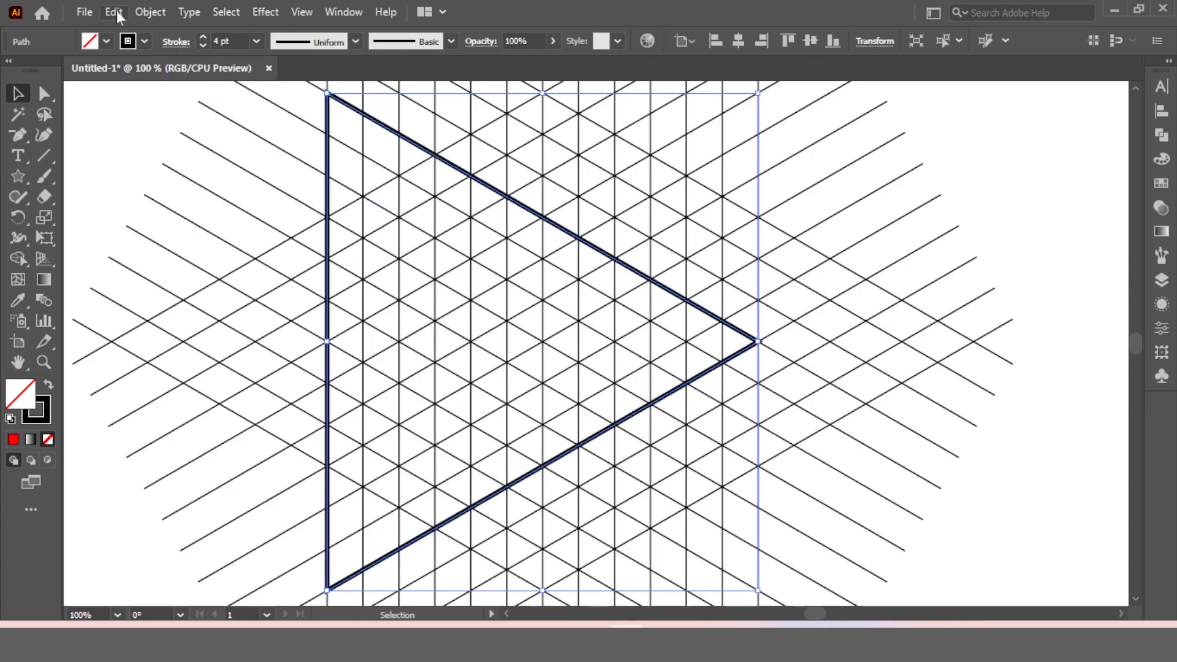
click(142, 11)
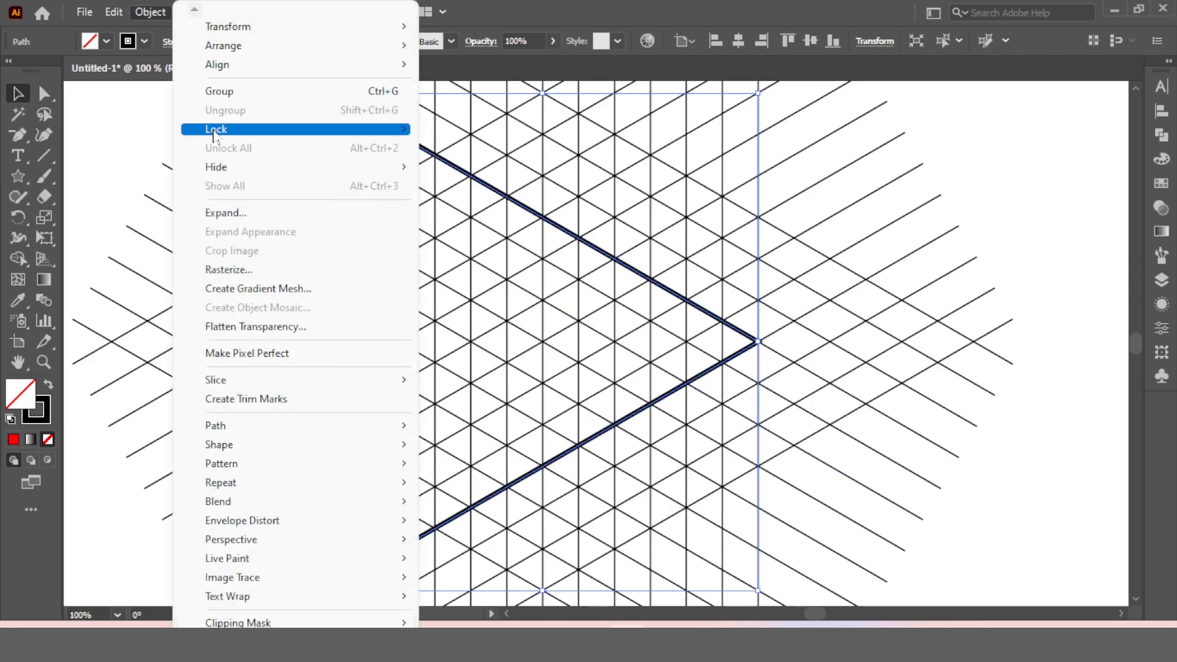
mouse_move(242, 137)
click(468, 131)
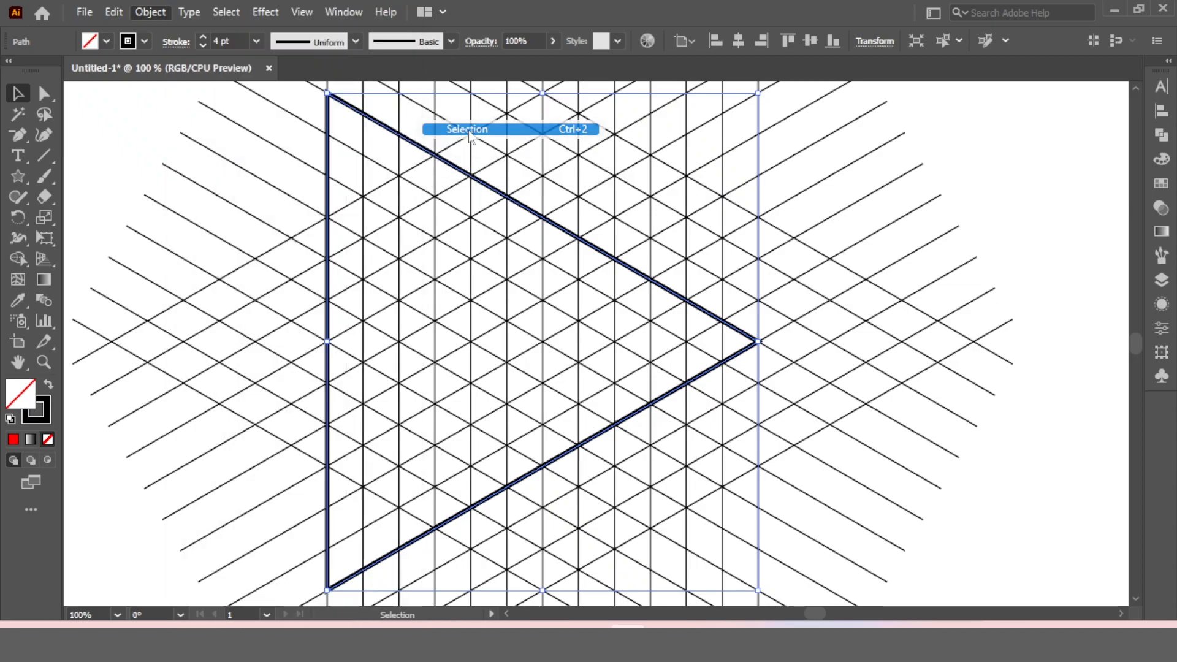
Step: Select all grid lines and set up the Shape Builder tool with a black fill
drag(1023, 184, 608, 341)
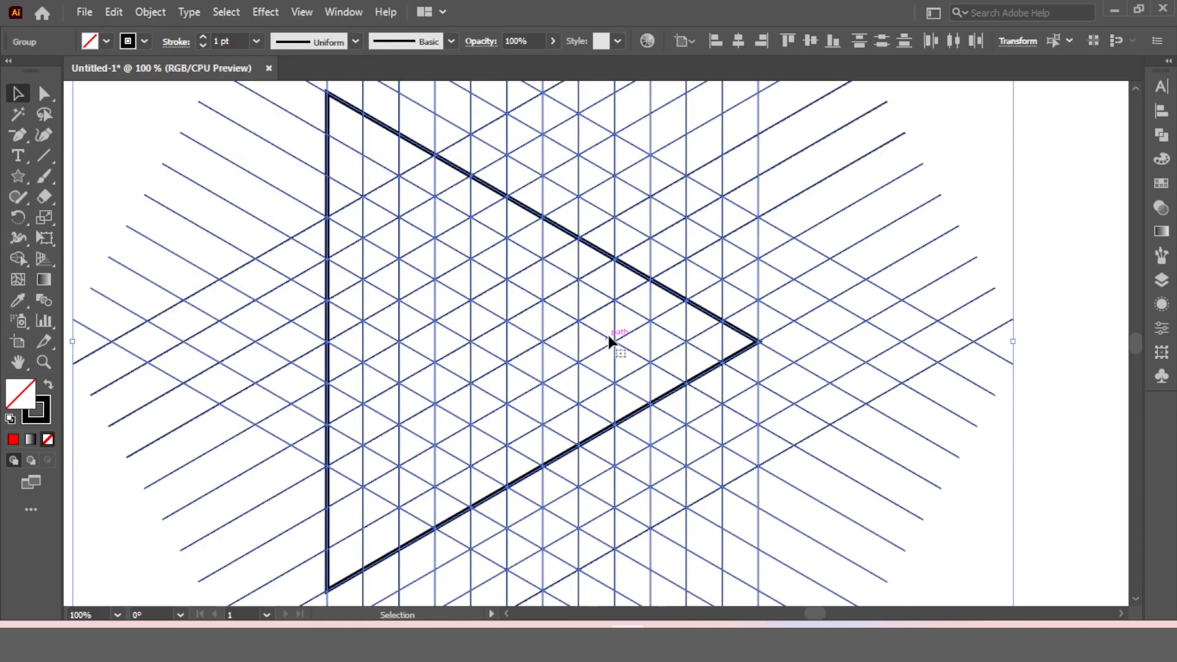
click(19, 260)
click(87, 262)
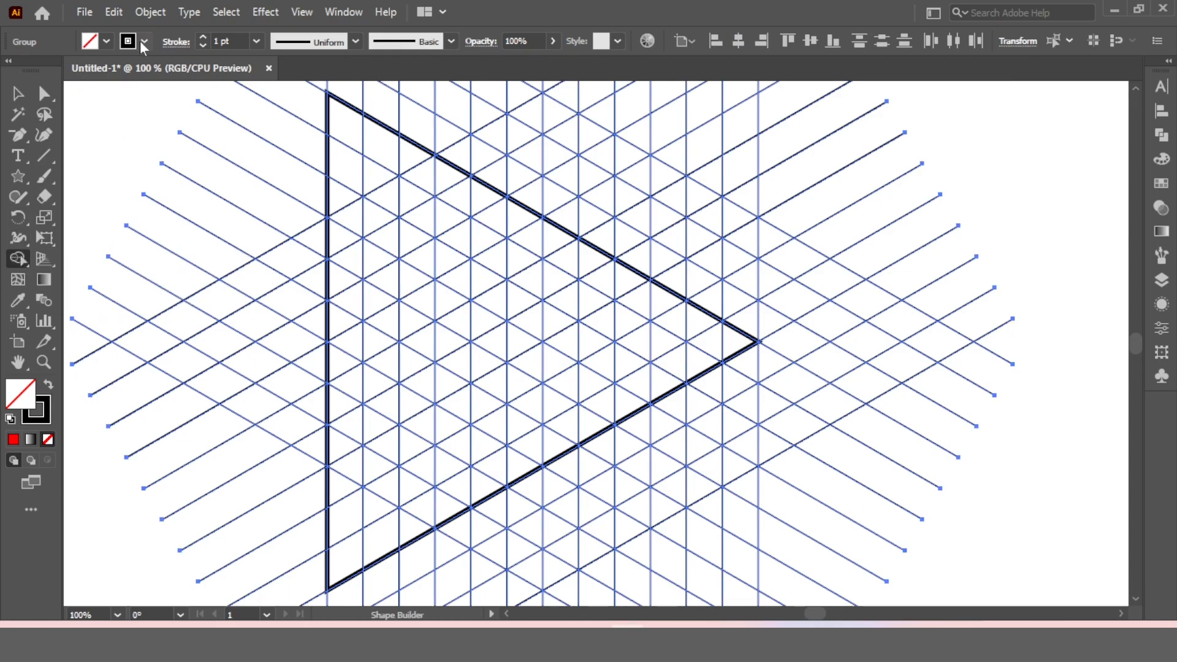
click(101, 45)
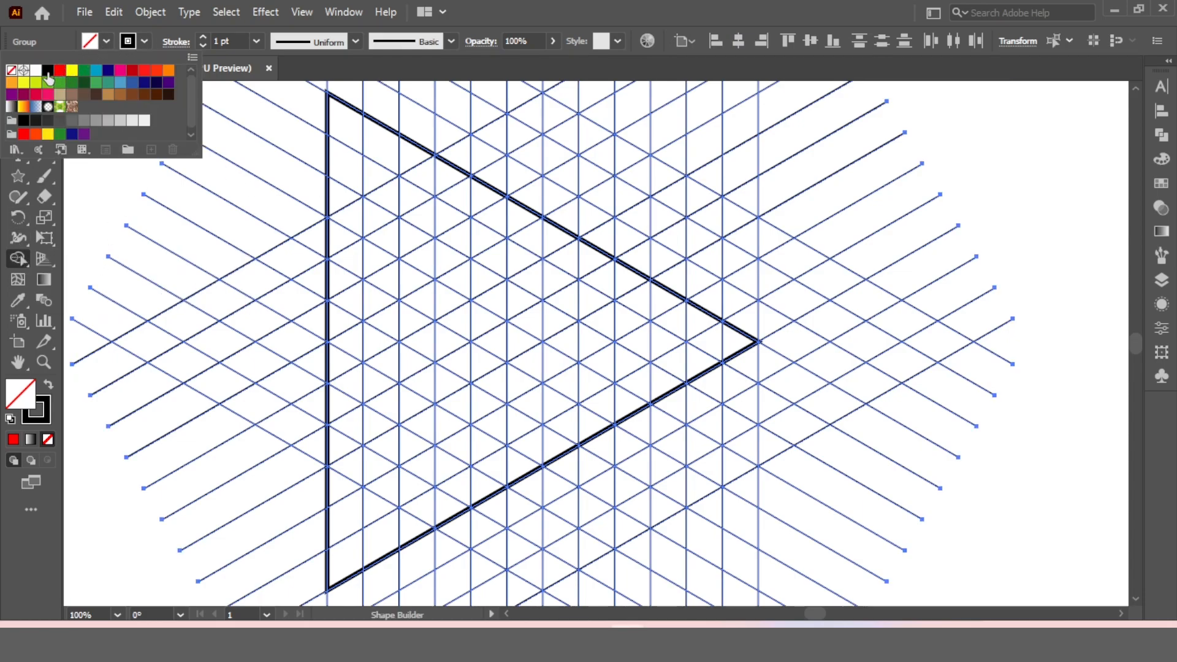
click(47, 73)
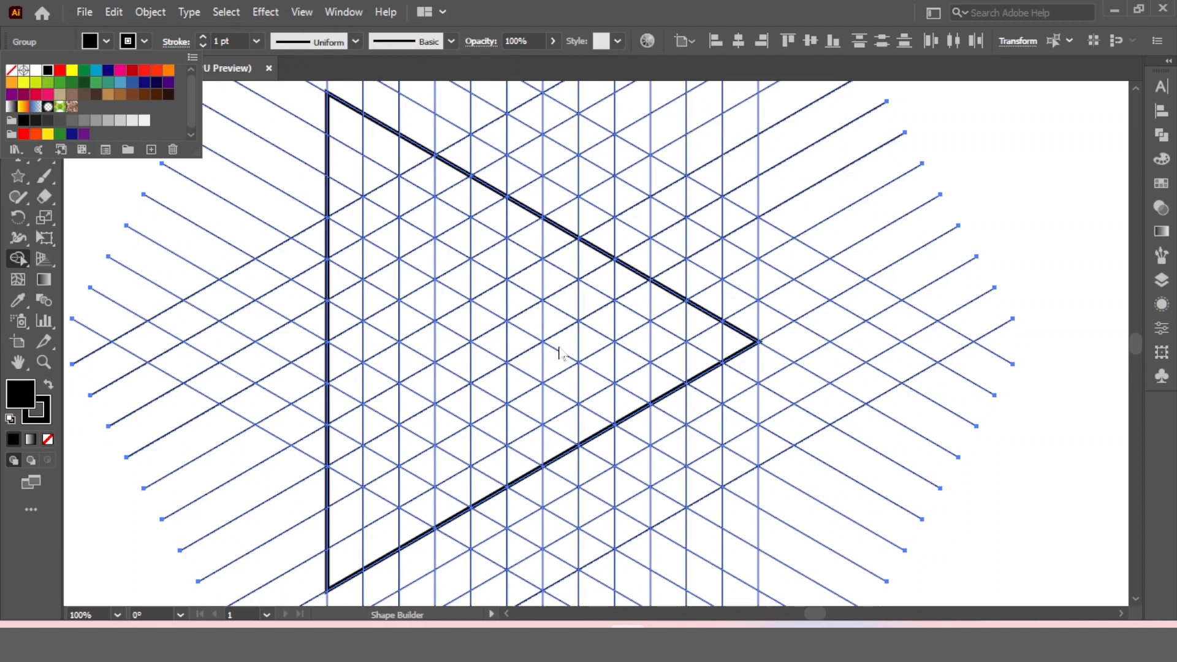
Step: Merge grid cells inside the triangle into a bent black bar near its tip and a U-shaped black form at its middle
click(667, 308)
mouse_move(670, 309)
mouse_down()
mouse_move(671, 374)
mouse_move(639, 402)
mouse_up()
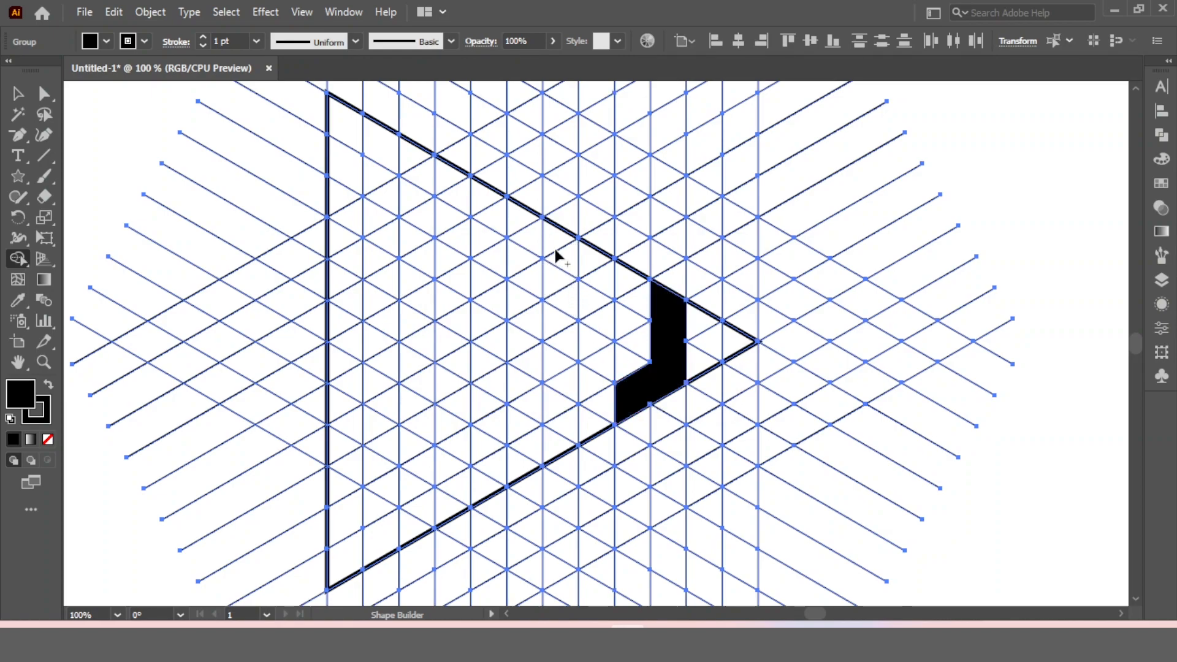
drag(558, 328, 560, 367)
mouse_move(489, 210)
mouse_down()
mouse_move(487, 396)
mouse_move(562, 372)
mouse_up()
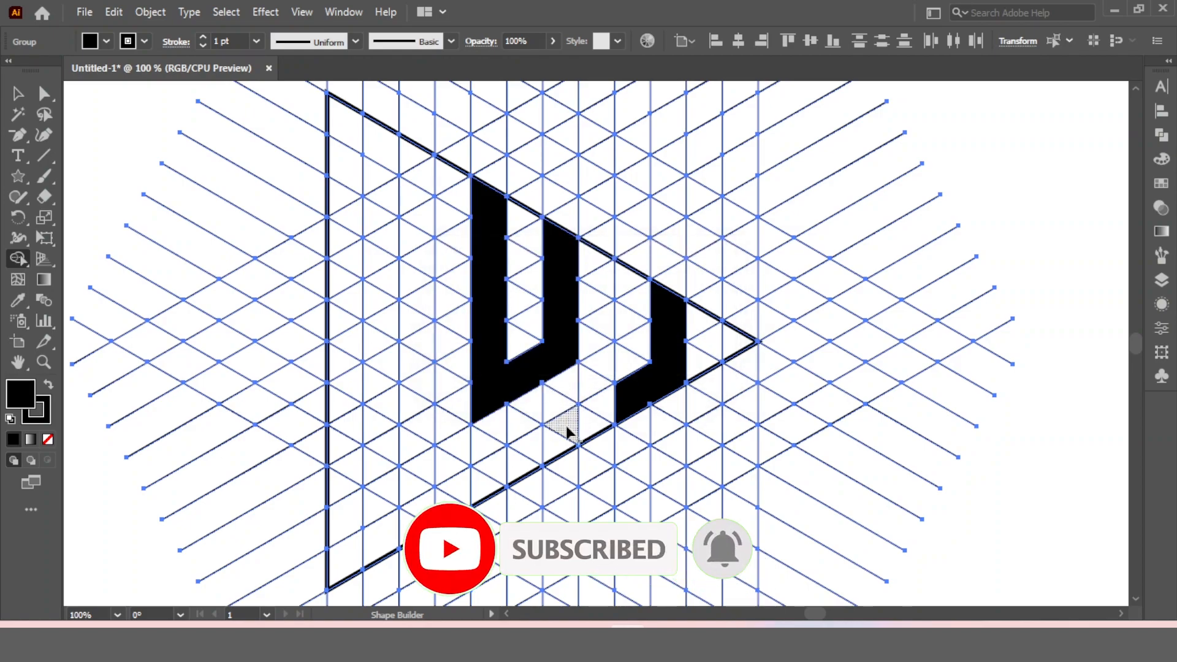
Step: Fill two small blocks along the triangle's lower edge and merge cells into the tall black frame and hook along its left side
click(555, 453)
drag(498, 461, 488, 482)
mouse_move(491, 397)
mouse_down()
mouse_move(416, 437)
mouse_move(411, 162)
mouse_move(345, 127)
mouse_move(333, 238)
mouse_move(340, 482)
mouse_move(426, 443)
mouse_up()
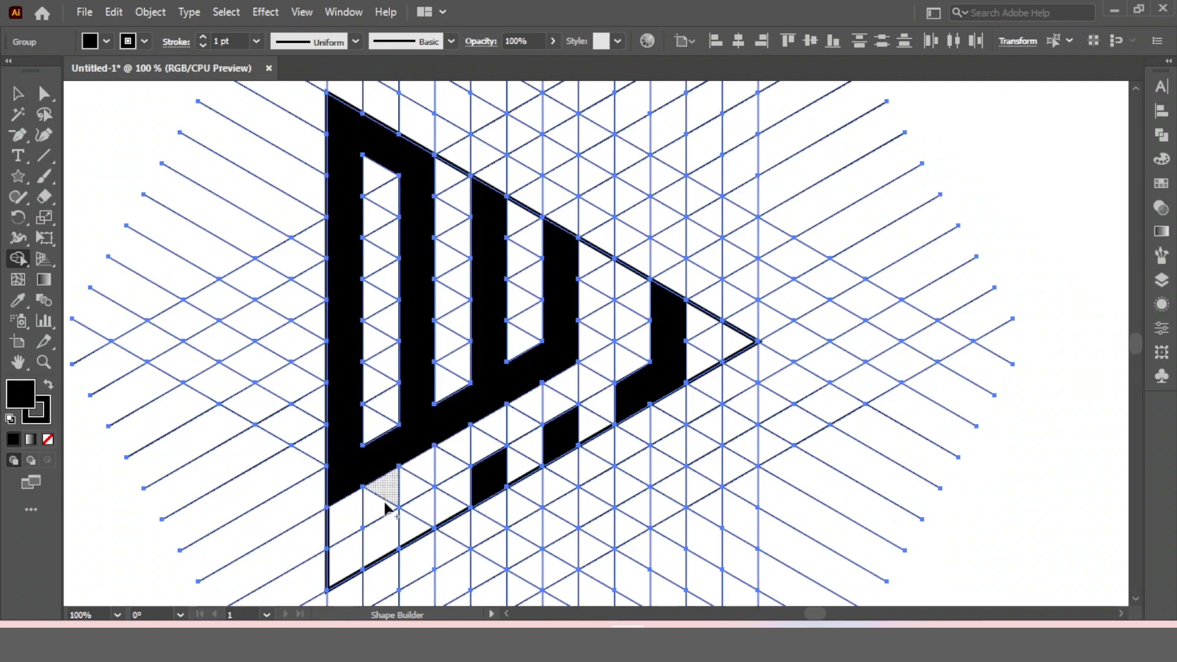
mouse_move(348, 495)
mouse_down()
mouse_move(348, 541)
mouse_move(362, 552)
mouse_move(429, 512)
mouse_up()
Step: Fill the small triangular cell at the triangle's right tip in black with the Shape Builder tool and deselect everything
key(v)
drag(18, 257, 102, 256)
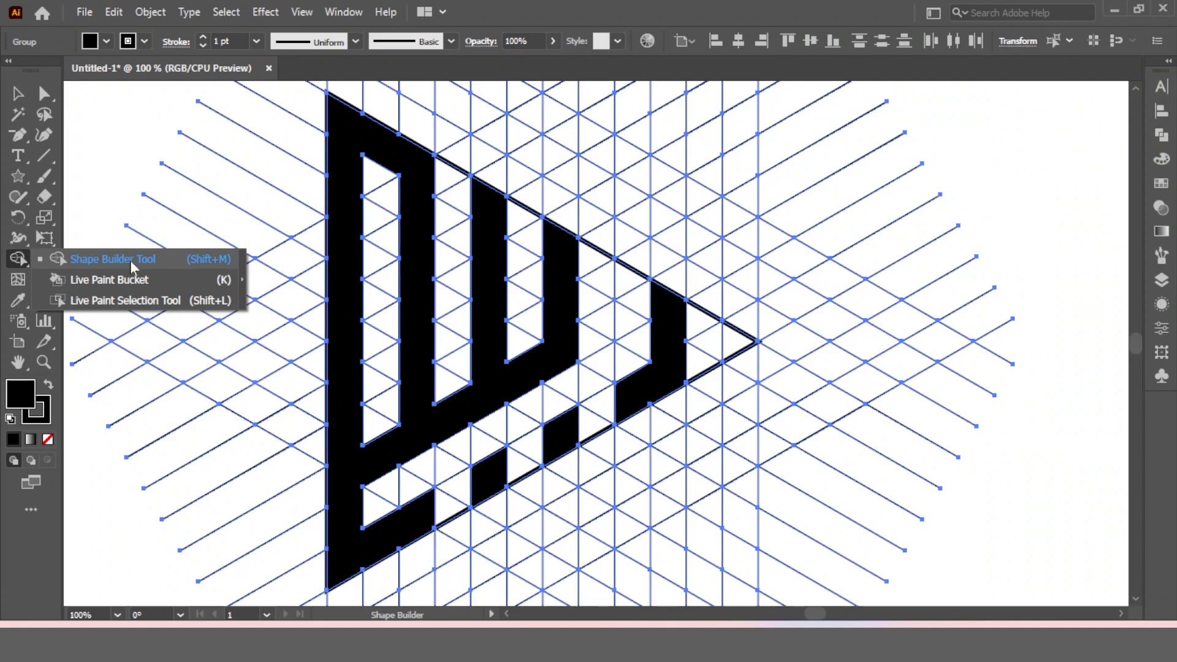
click(130, 260)
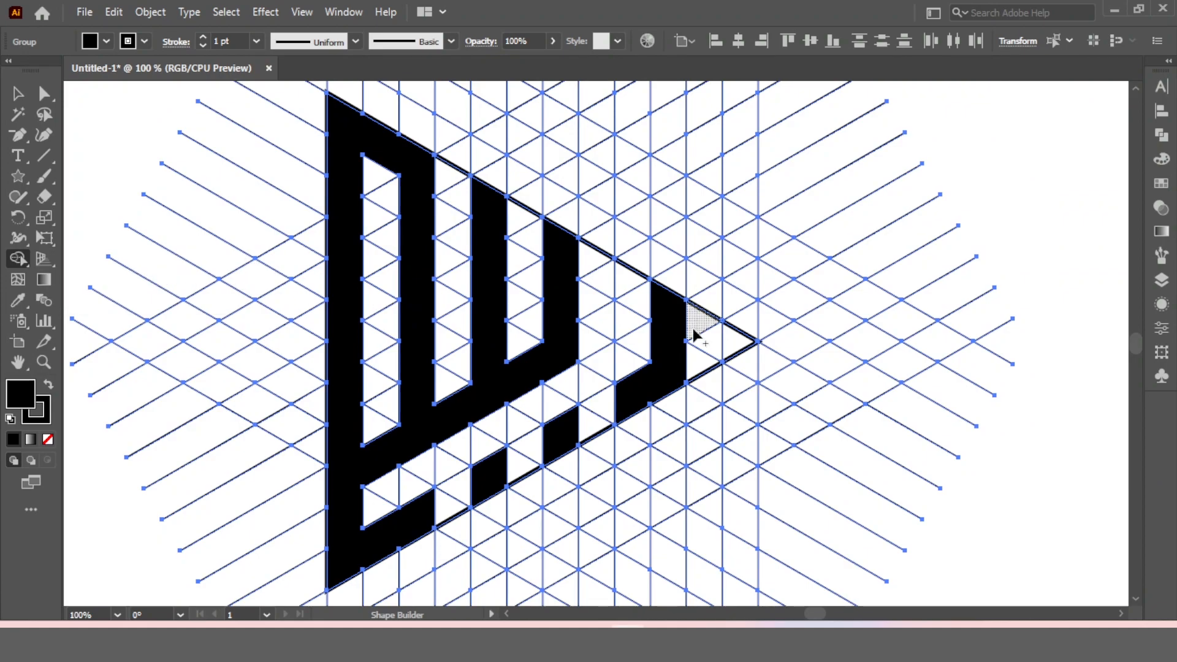
click(734, 349)
key(ctrl+shift+a)
Step: Select all the black shapes together with the Direct Selection tool and cut them from the grid
drag(44, 94, 148, 96)
click(138, 95)
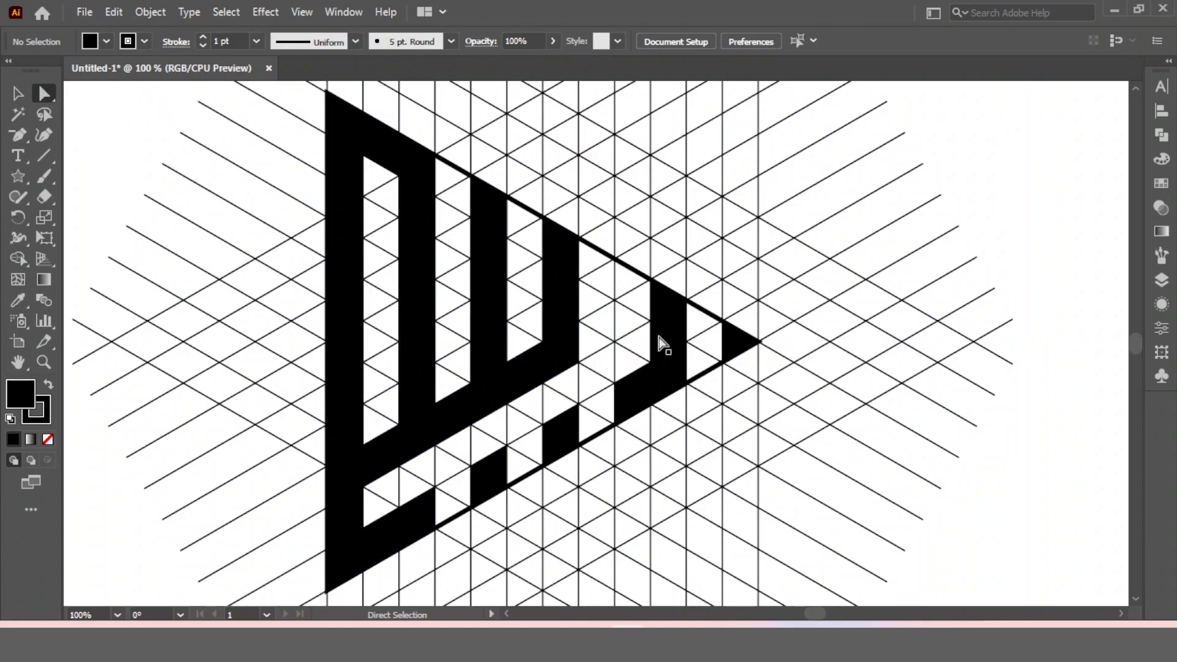
shift+click(736, 351)
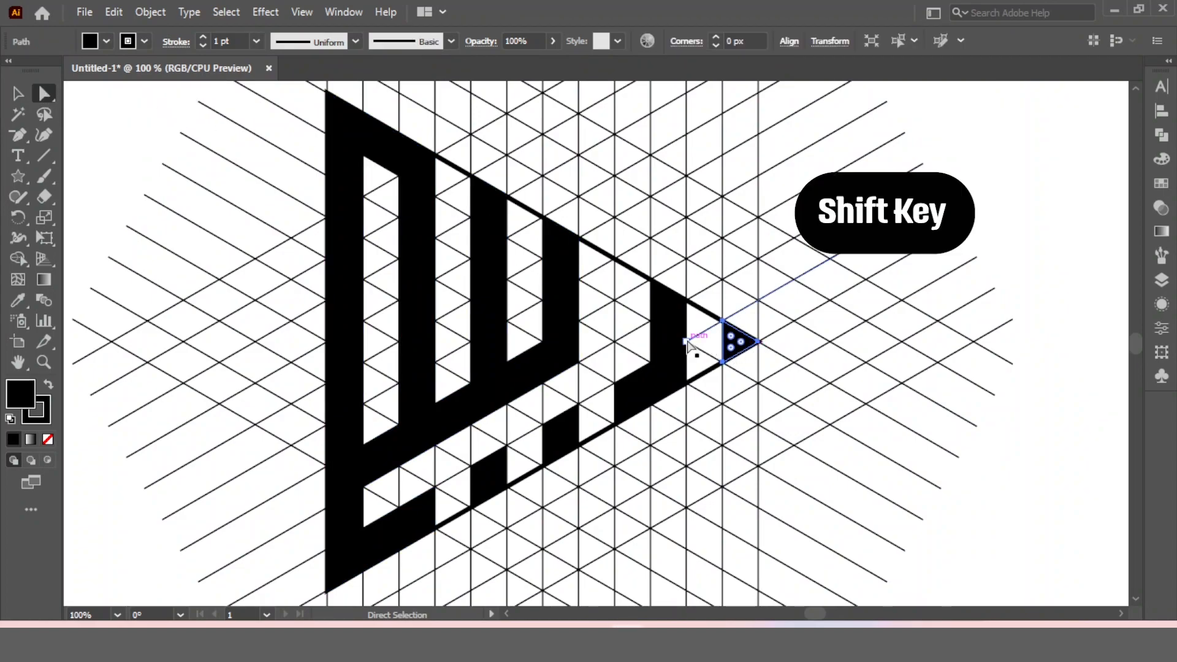
shift+click(661, 319)
shift+click(562, 283)
shift+click(563, 284)
shift+click(565, 429)
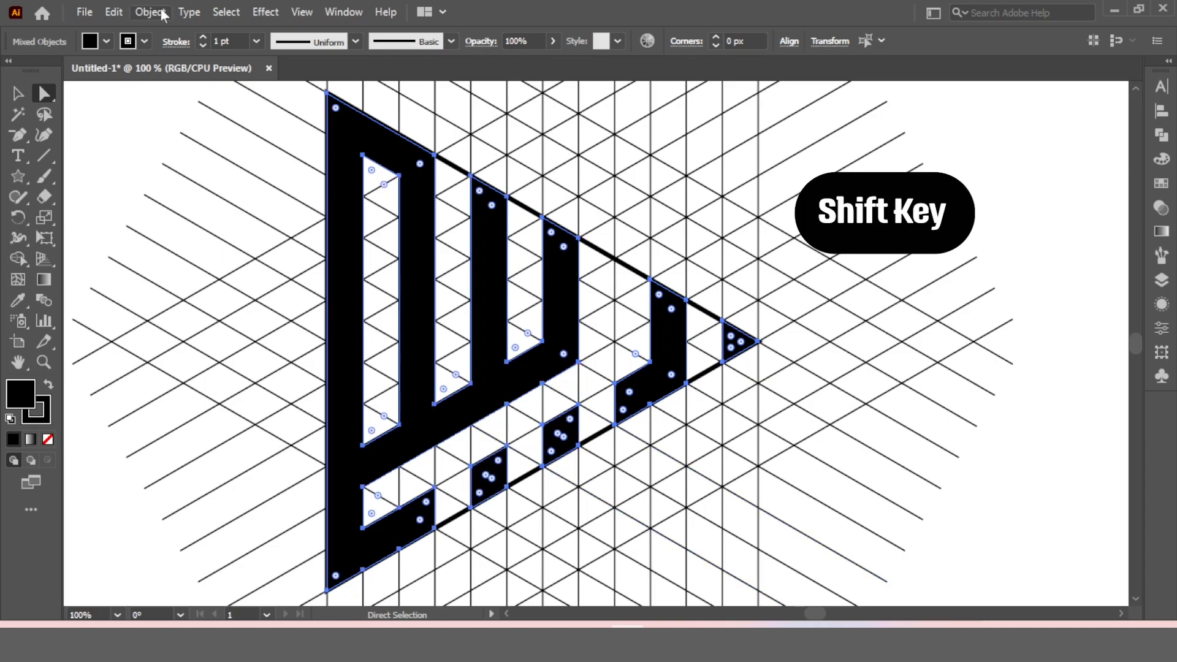
click(113, 12)
click(143, 82)
Step: Delete the remaining grid lines and paste the cut black shapes back in place
drag(155, 107, 954, 561)
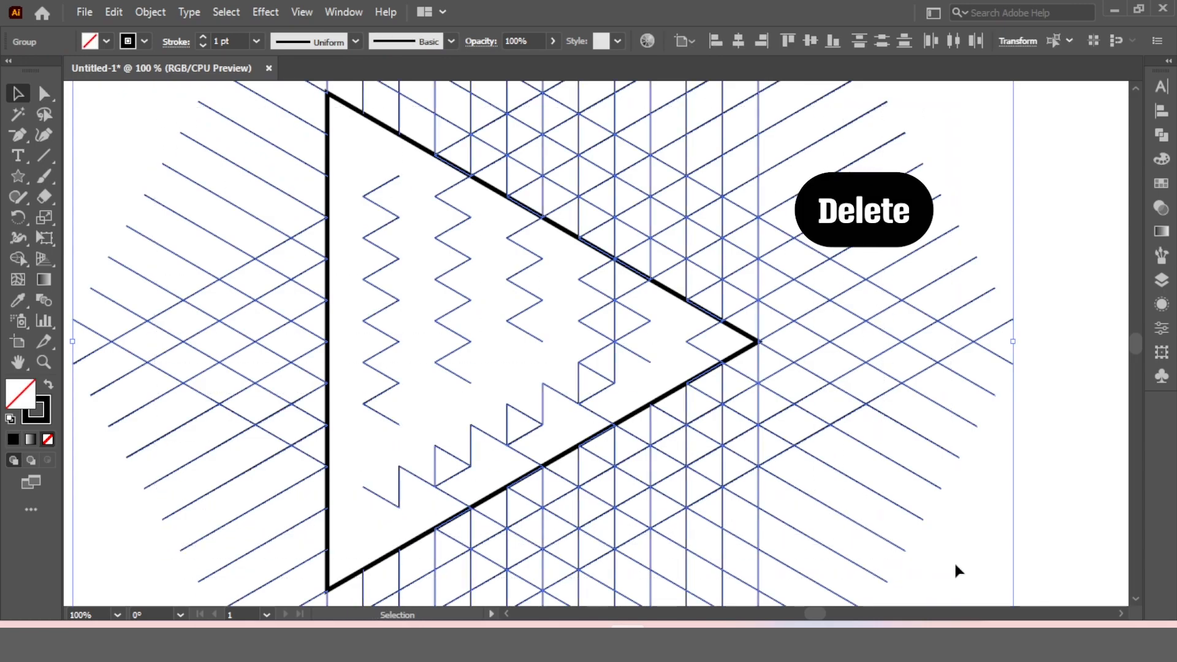
key(Delete)
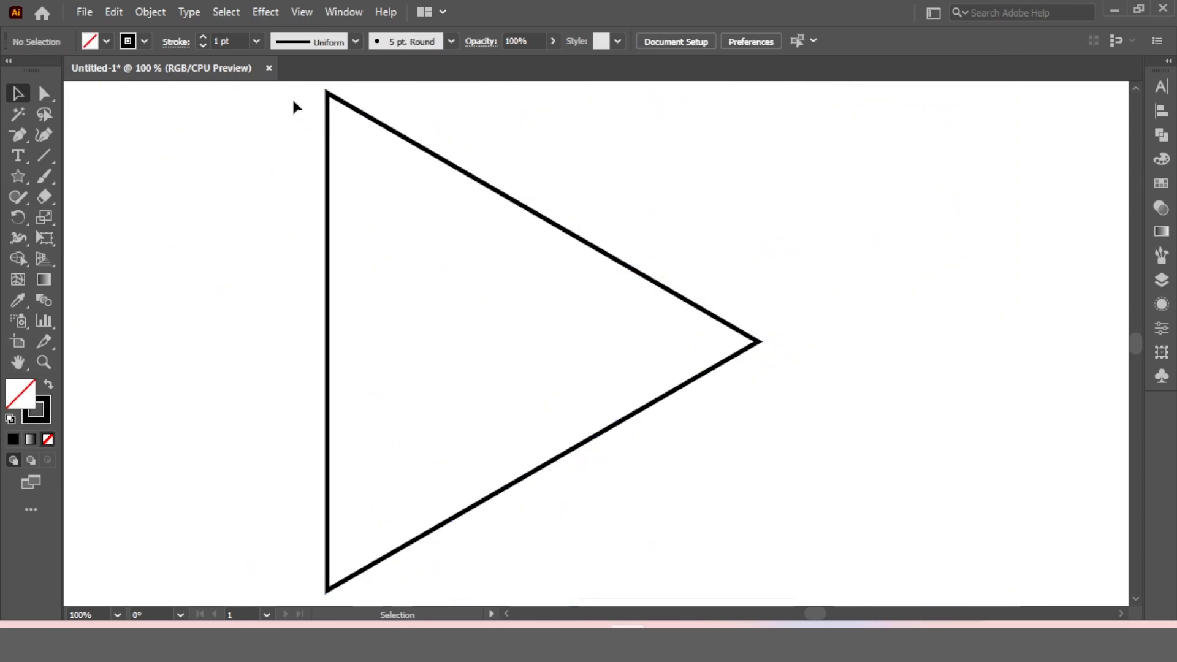
click(107, 12)
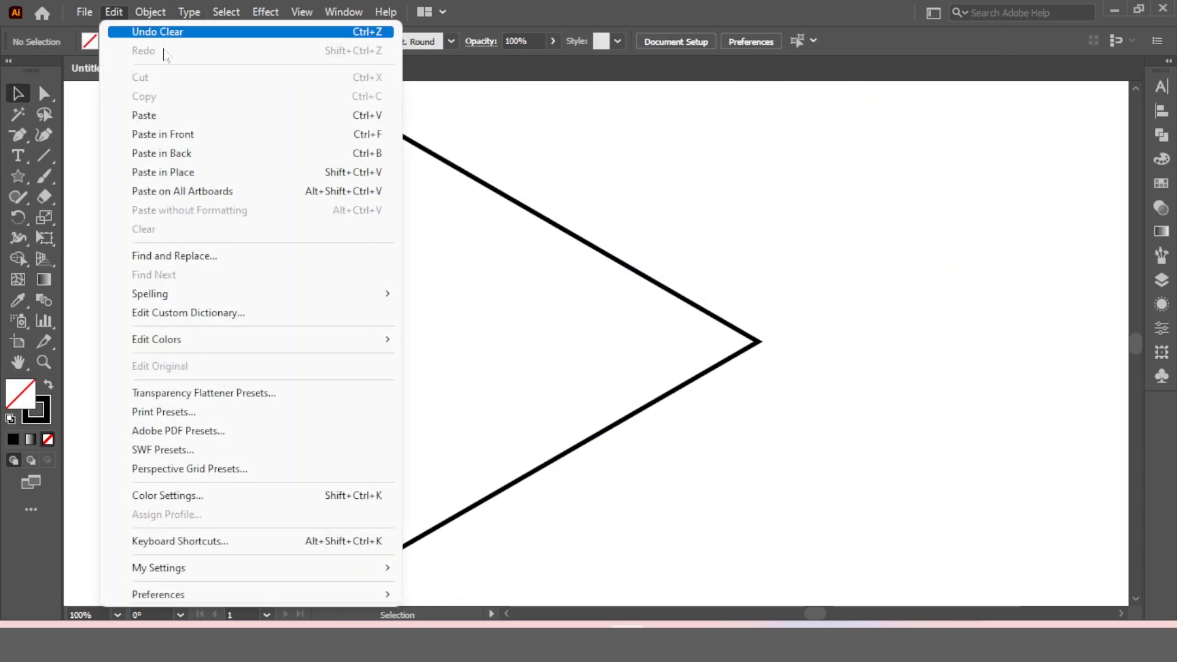
click(182, 173)
Step: Select the pasted black shapes at the triangle's left, middle and tip and set their stroke to None
drag(802, 263, 358, 202)
click(257, 41)
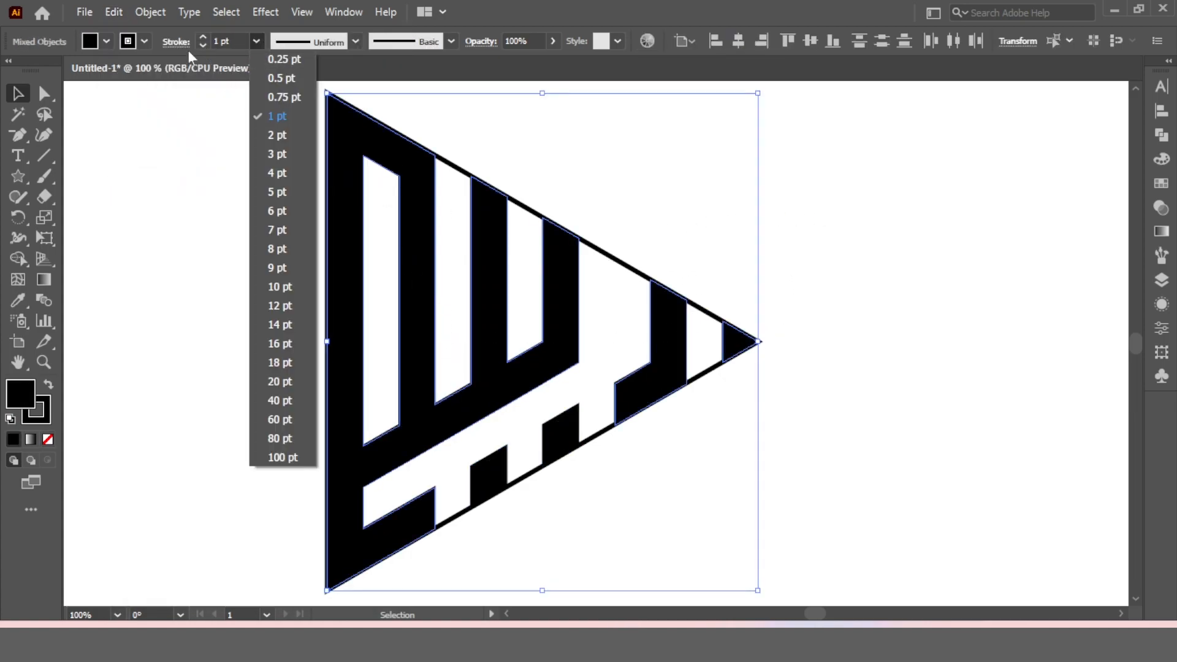
click(101, 43)
click(12, 70)
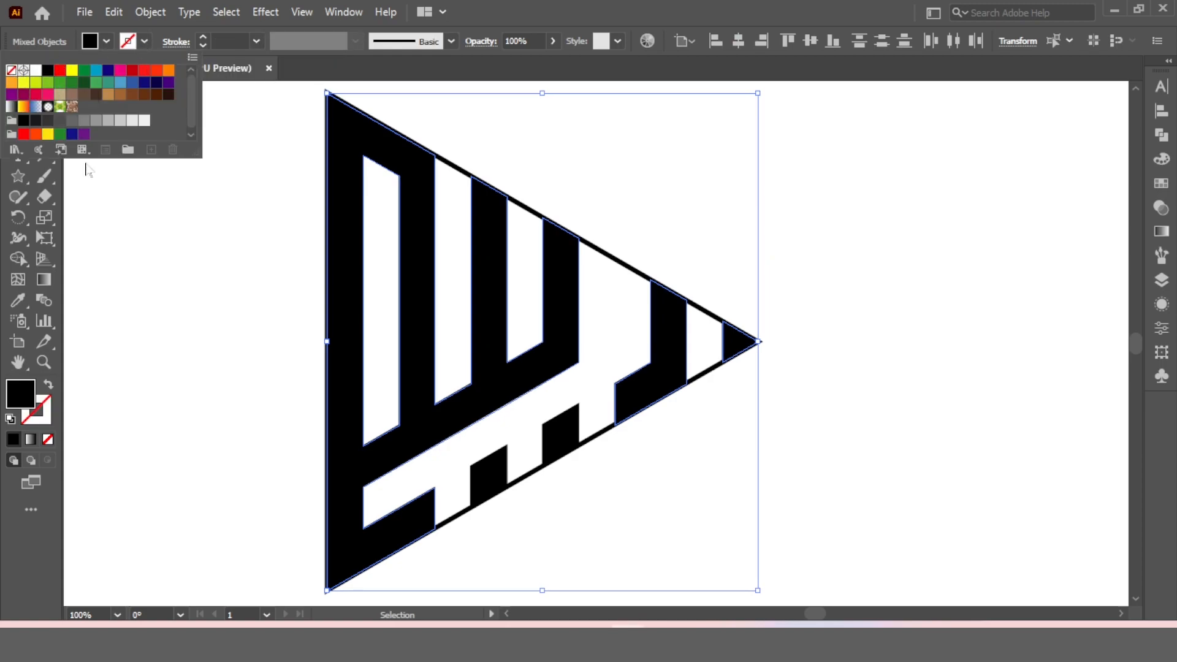
Step: Deselect the black shapes, unlock all objects and select the outer triangle outline around them
click(171, 250)
click(171, 249)
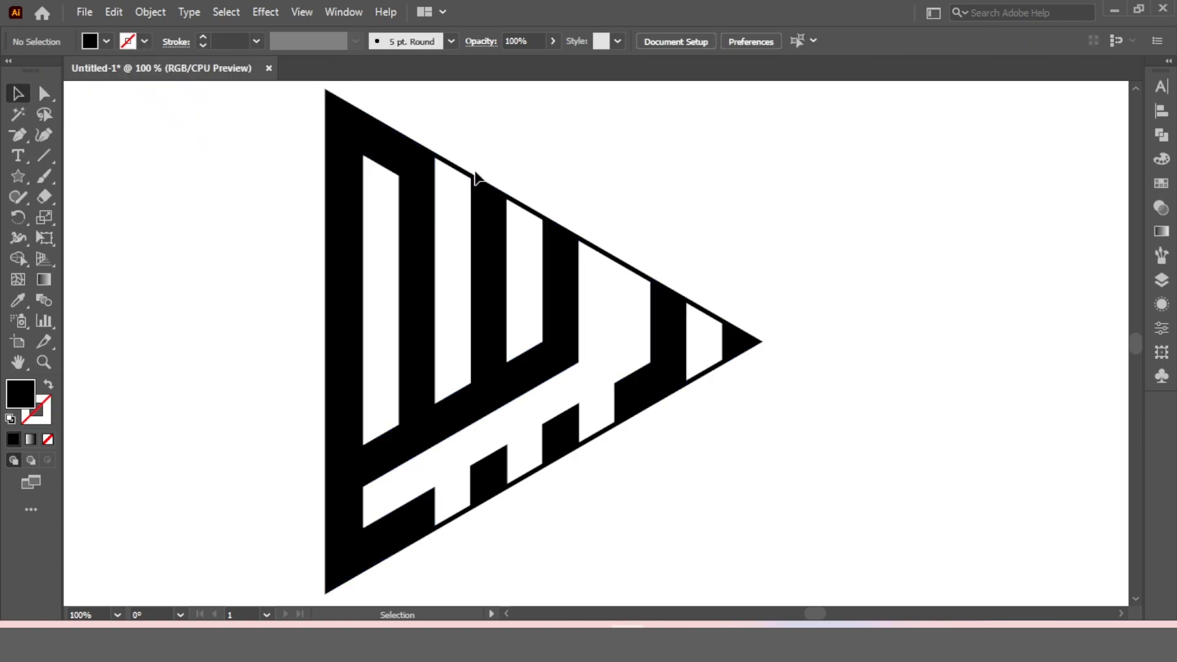
click(151, 11)
click(228, 149)
click(476, 158)
click(457, 170)
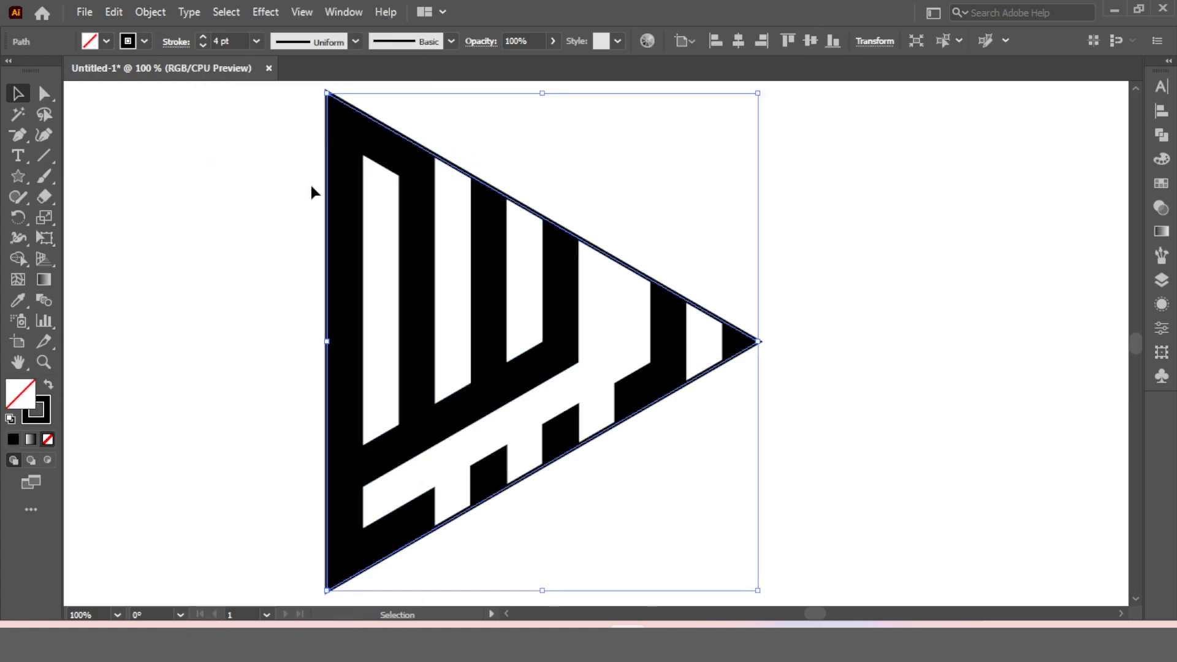
Step: Swap the triangle's fill and stroke, and enlarge it with an outward Offset Path effect using miter joins
click(48, 387)
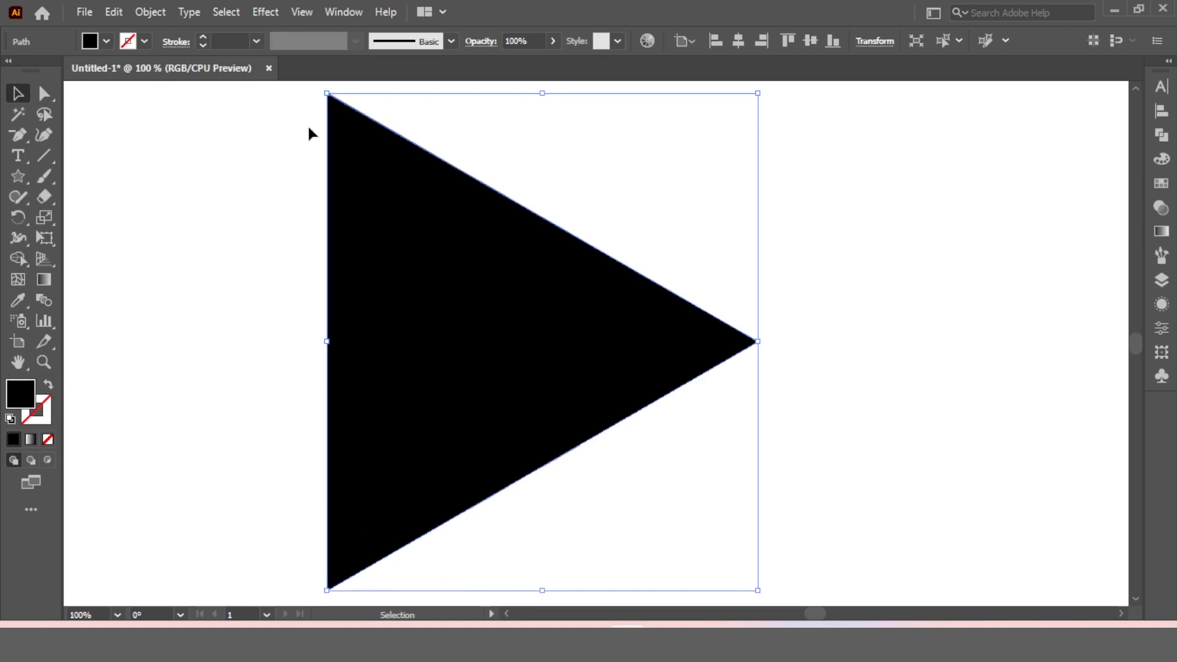
click(266, 11)
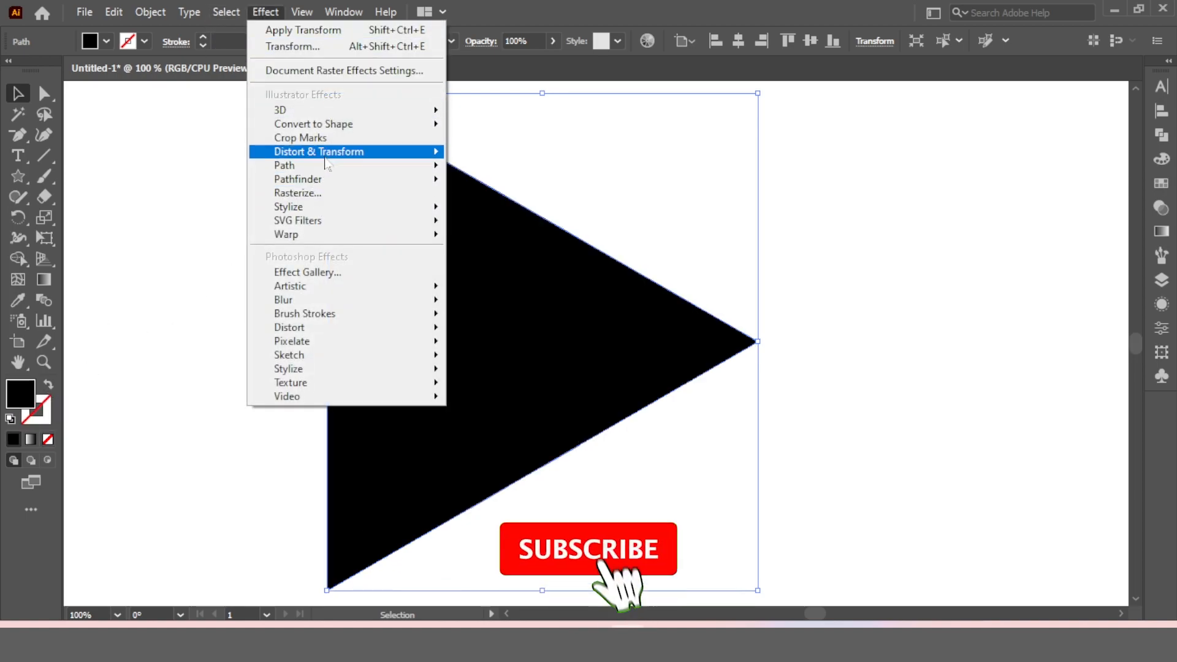
mouse_move(432, 165)
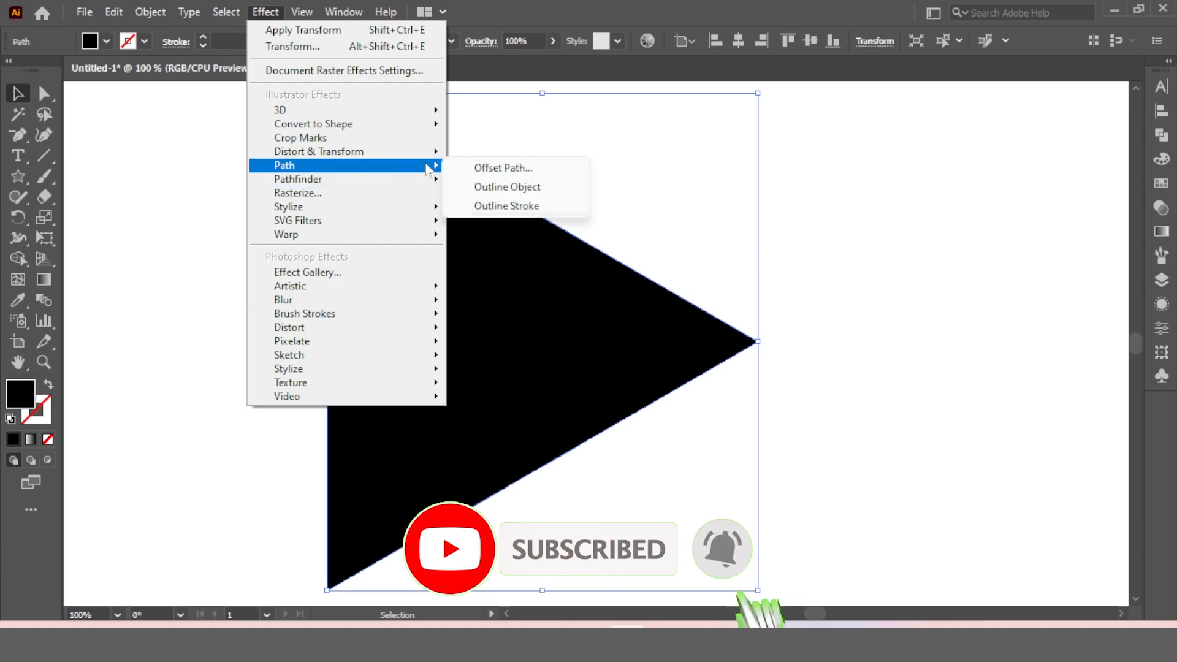
click(490, 168)
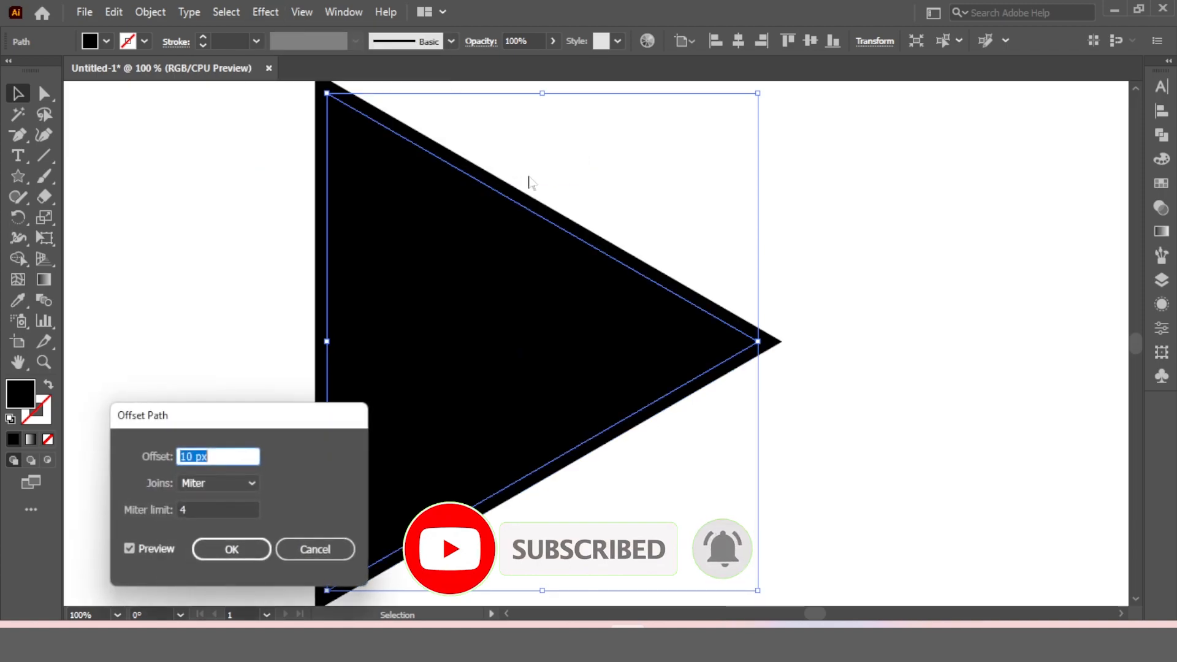
key(Up)
key(Up)
key(Up)
key(Up)
key(Up)
key(Up)
key(Up)
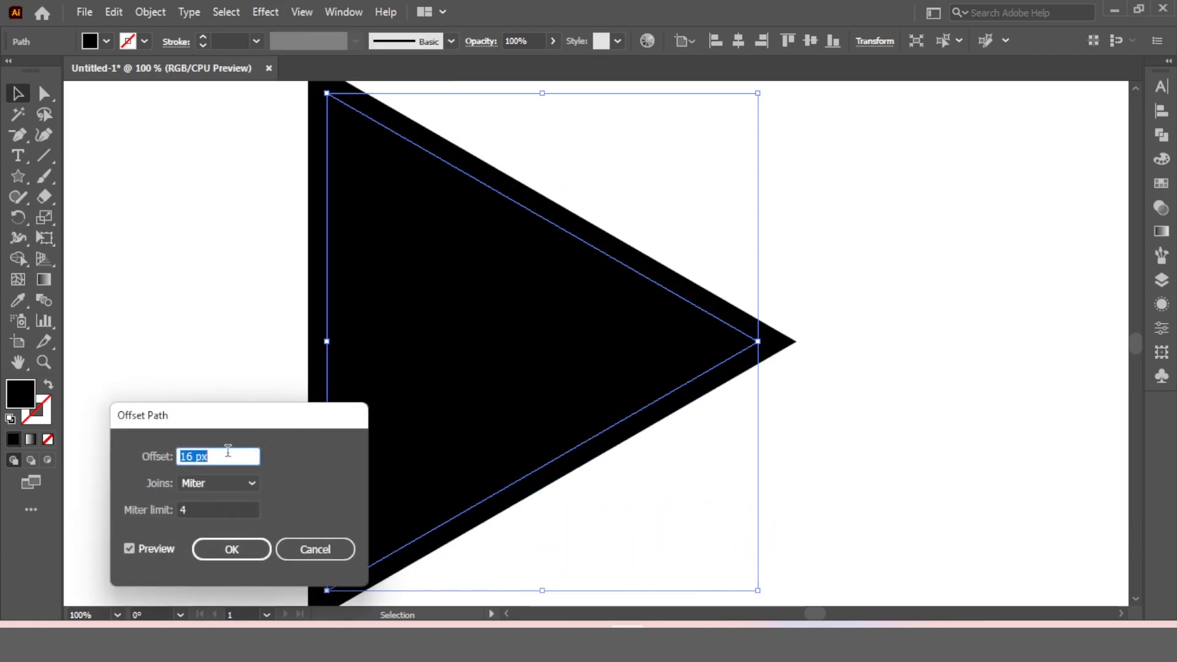
click(232, 549)
Step: Expand the offset triangle's appearance and swap its fill and stroke so it is a black outline without fill
click(151, 12)
click(270, 229)
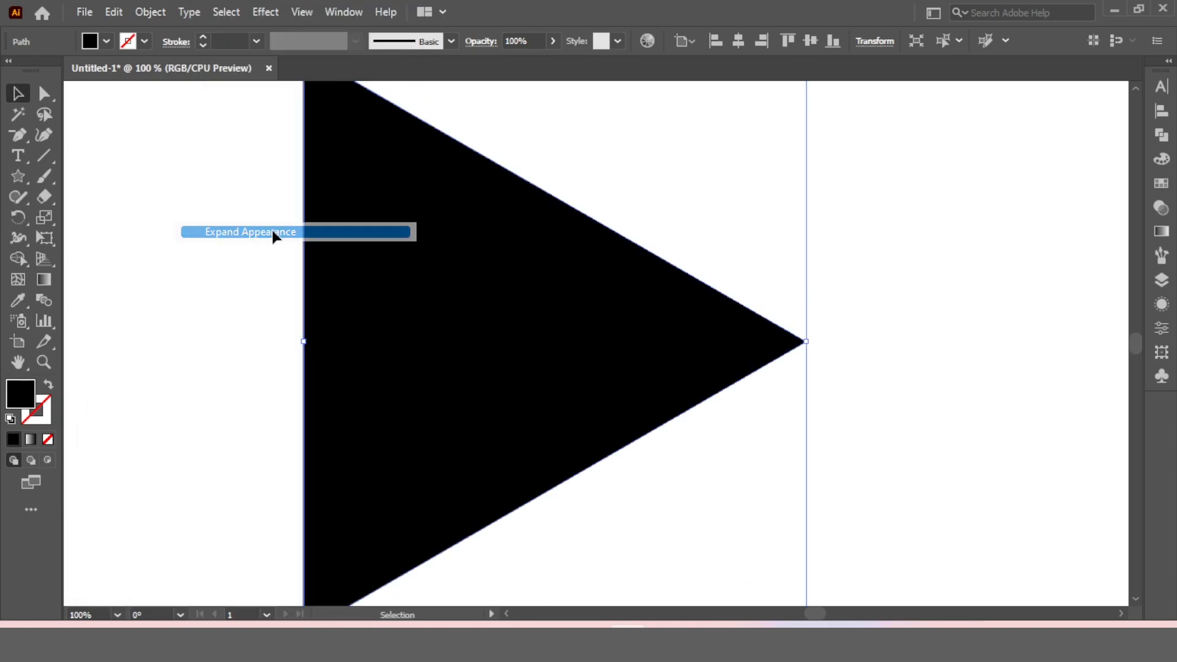
click(49, 385)
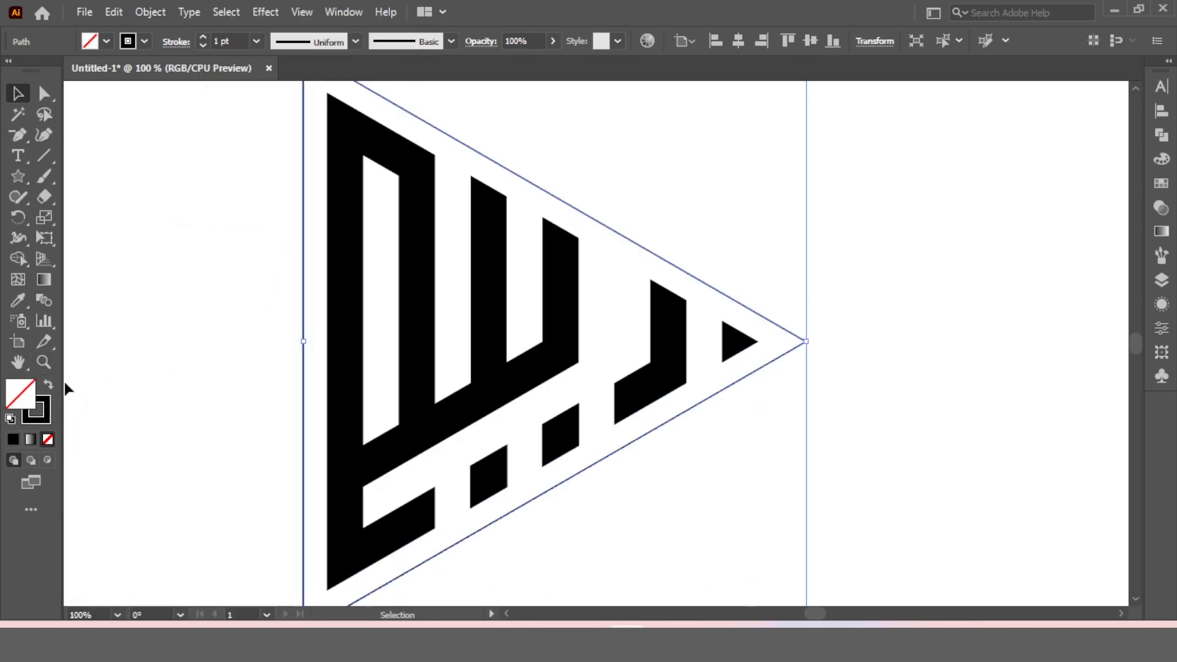
click(878, 251)
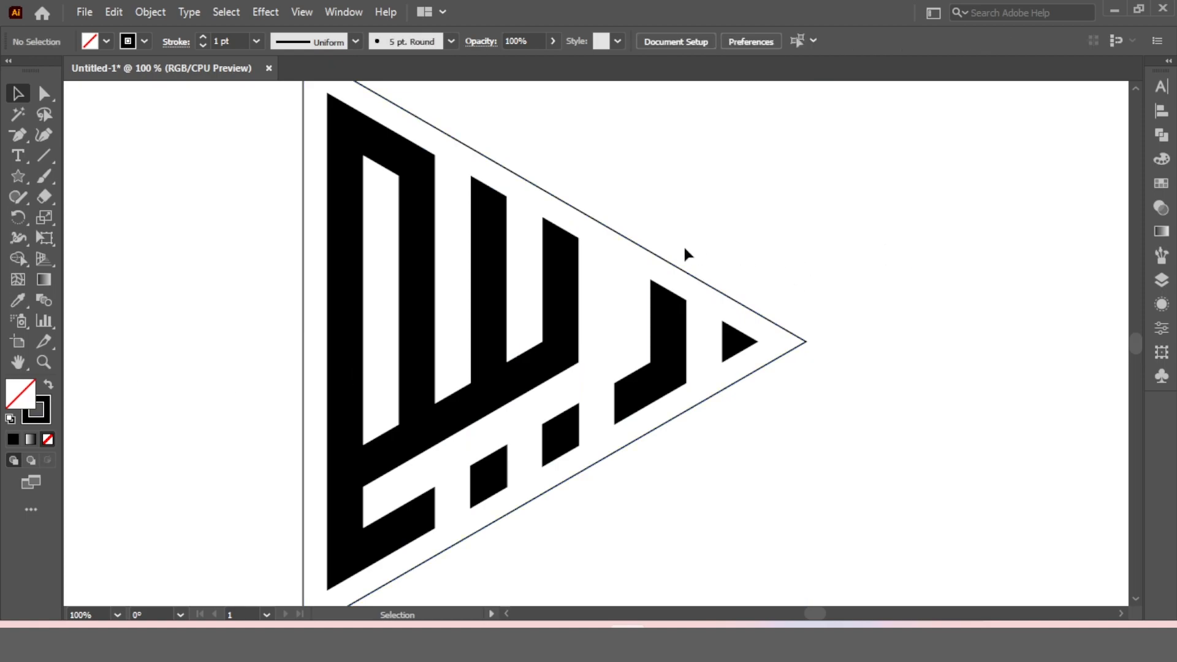
key(ctrl+0)
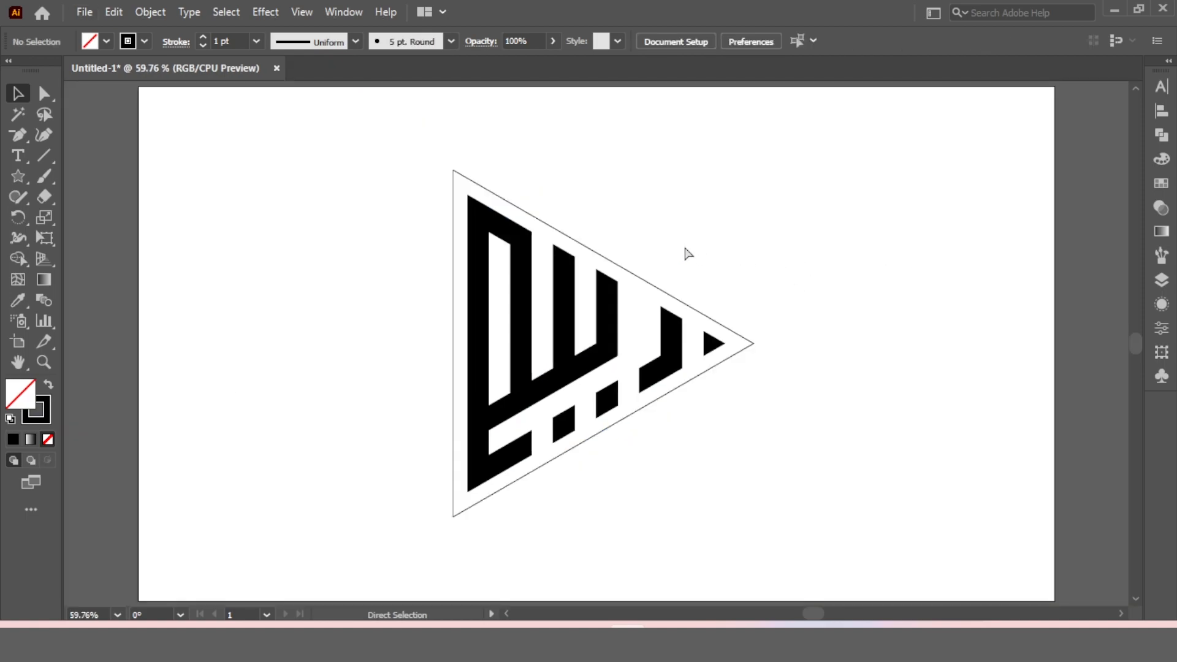
Step: Align the outer triangle's stroke to the outside and set its weight to 17 pt
drag(621, 275, 621, 275)
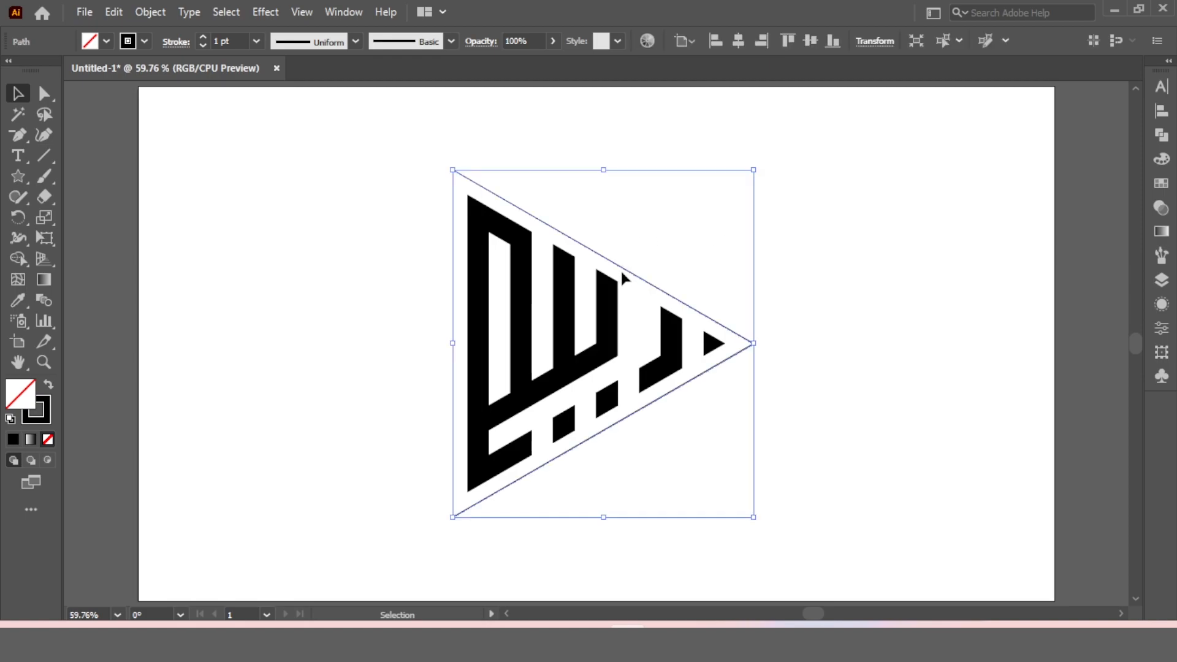
drag(474, 146, 428, 174)
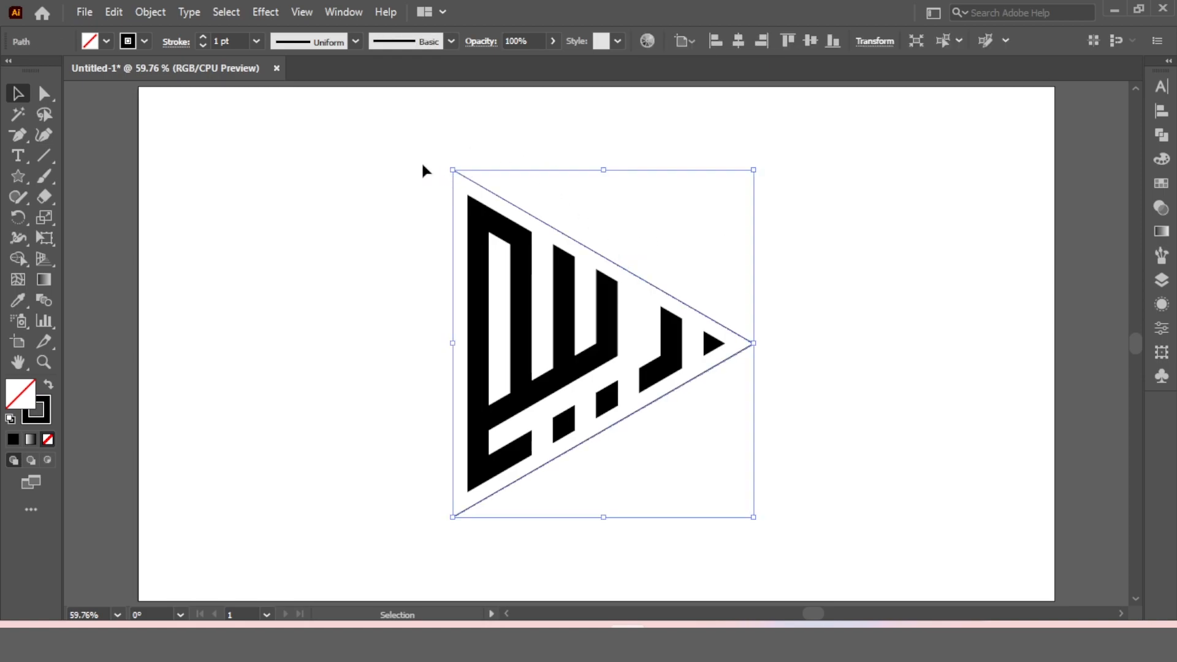
click(177, 40)
click(106, 131)
click(229, 42)
key(Up)
key(Up)
key(Up)
key(Up)
key(Up)
key(Up)
key(Up)
key(Up)
key(Up)
key(Up)
key(Up)
key(Up)
key(Up)
key(Up)
key(Up)
key(Up)
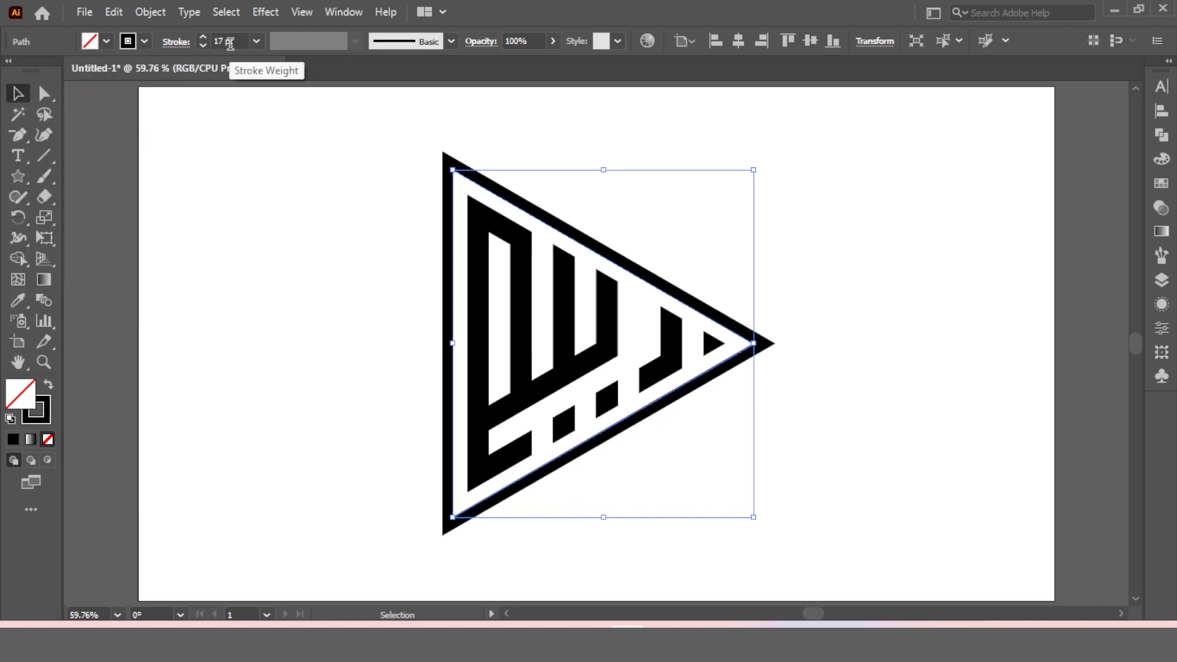
click(661, 147)
Step: Select all the inner black shapes without the outer triangle frame and unite them with Pathfinder
key(shift+F7)
drag(874, 152, 371, 443)
shift+click(648, 281)
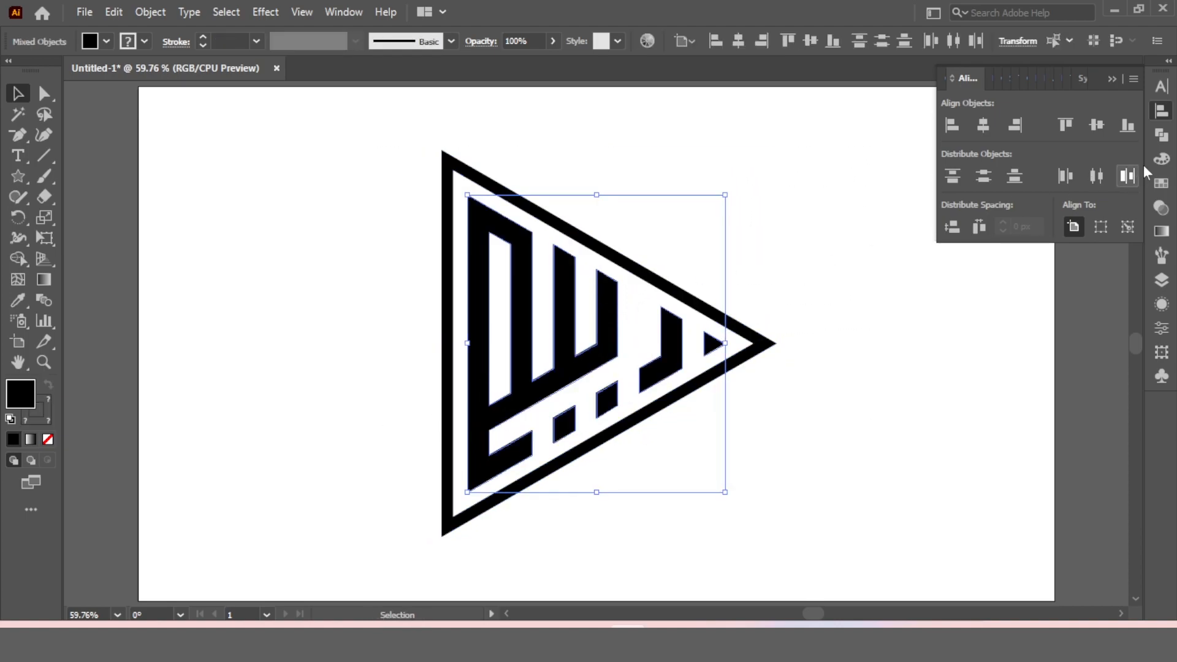
click(1167, 137)
click(960, 126)
click(780, 157)
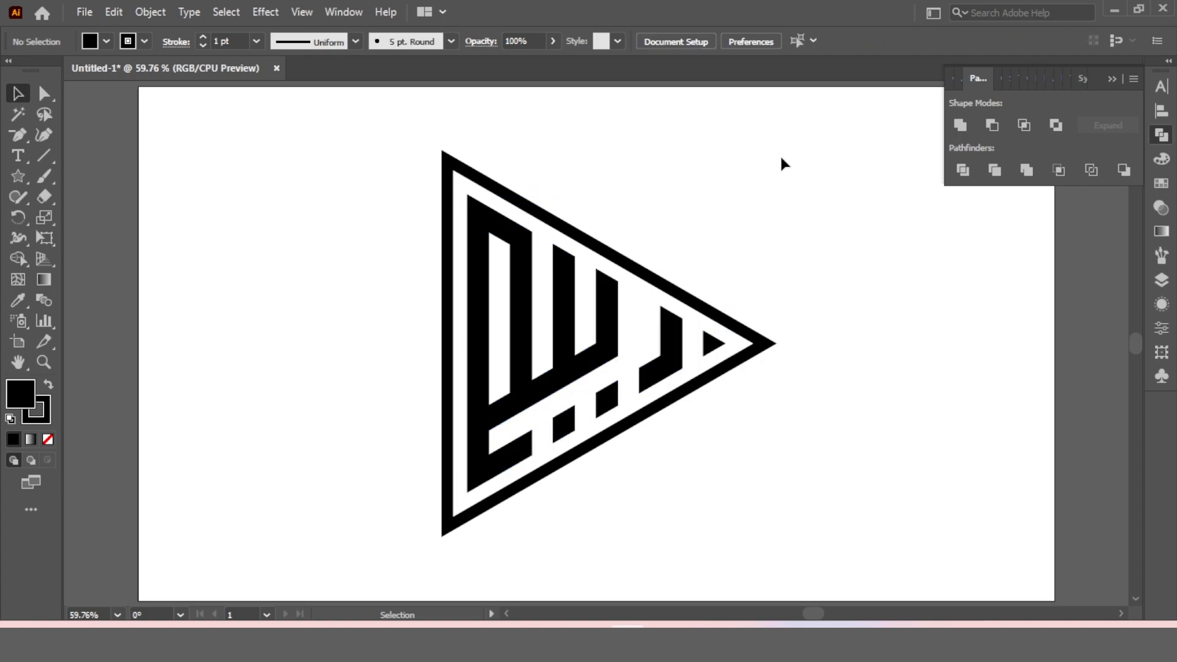
Step: Group the outer triangle frame with the inner shapes and center the group horizontally on the artboard
drag(782, 161, 512, 371)
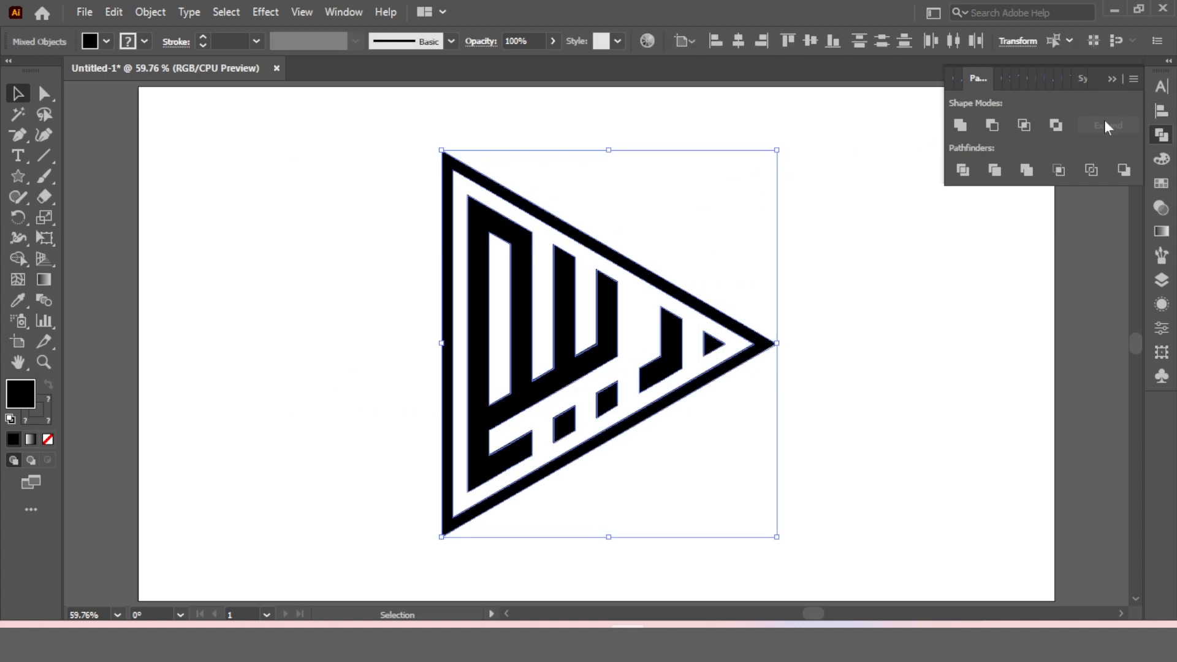
click(150, 11)
click(202, 90)
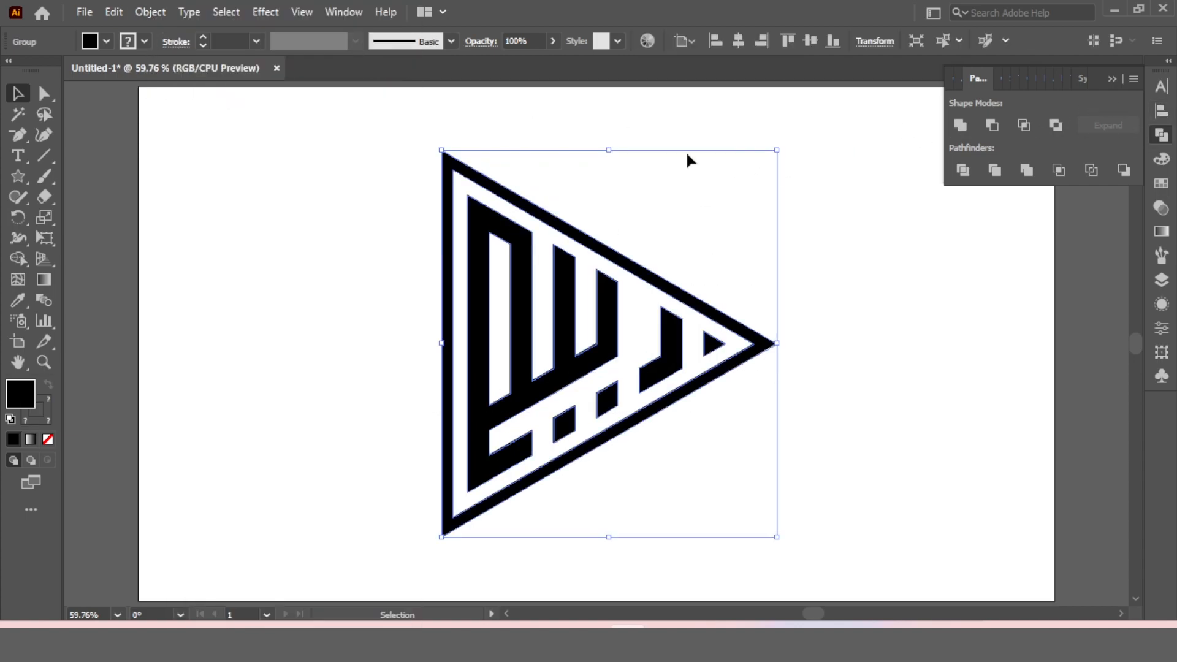
click(1161, 110)
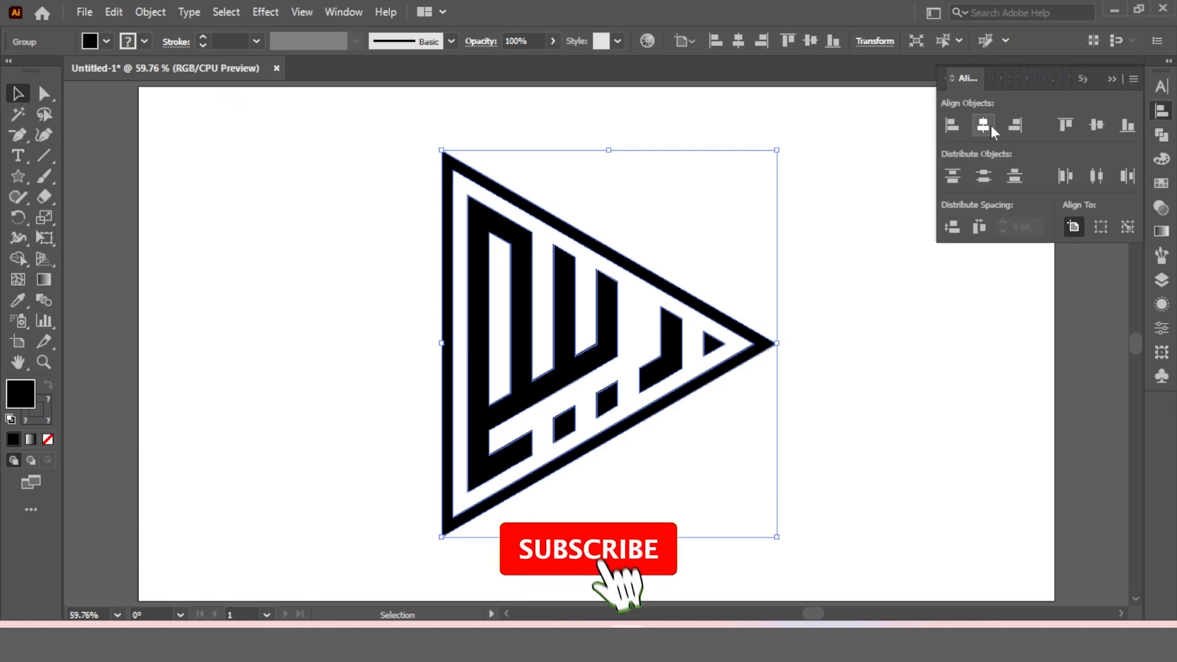
click(984, 125)
click(1161, 111)
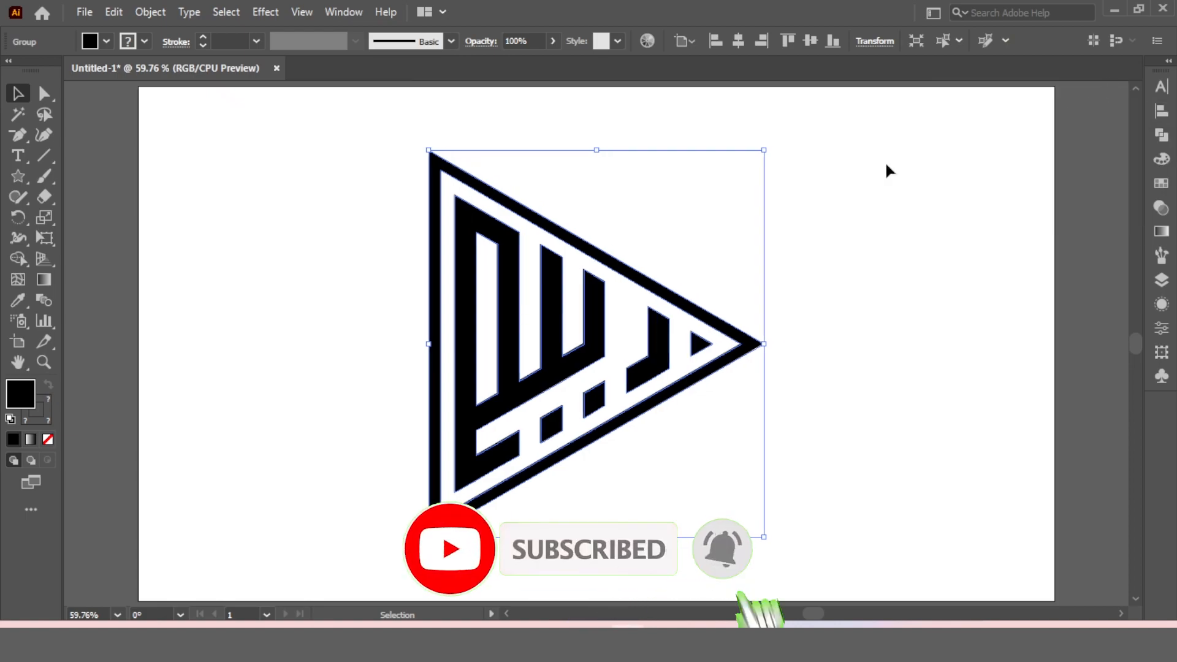